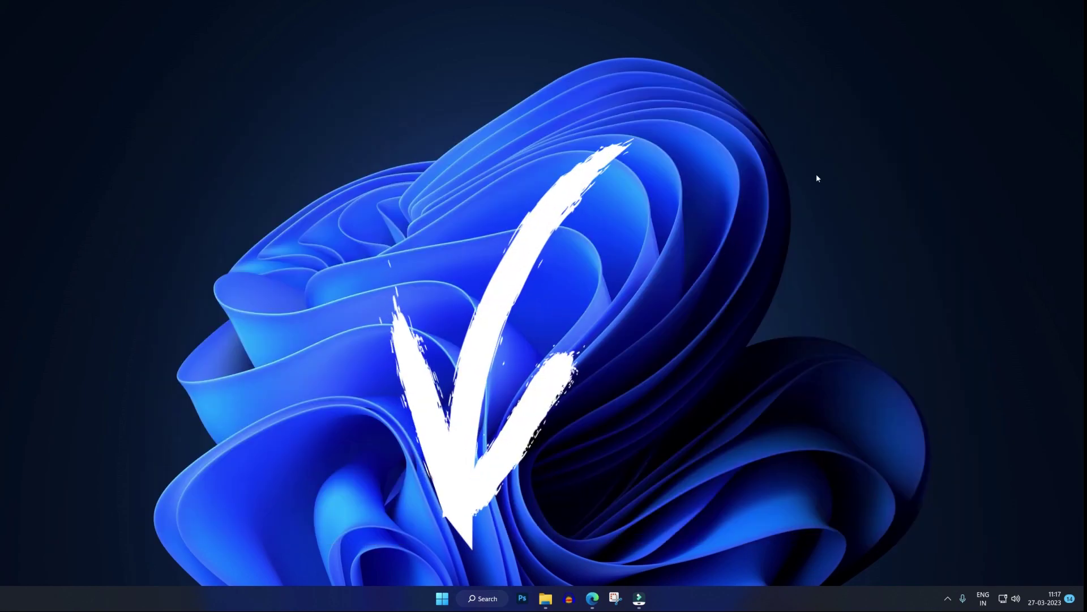
right_click(817, 173)
left_click(845, 207)
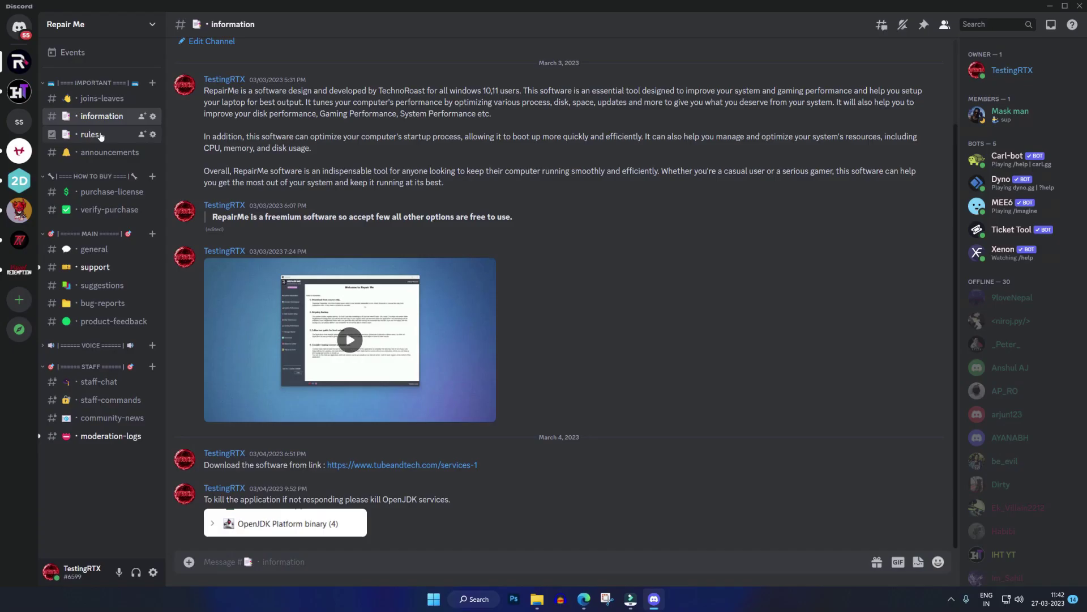
Look through the rules, announcements, purchase-license and verify-purchase channels of the Repair Me server
left_click(99, 135)
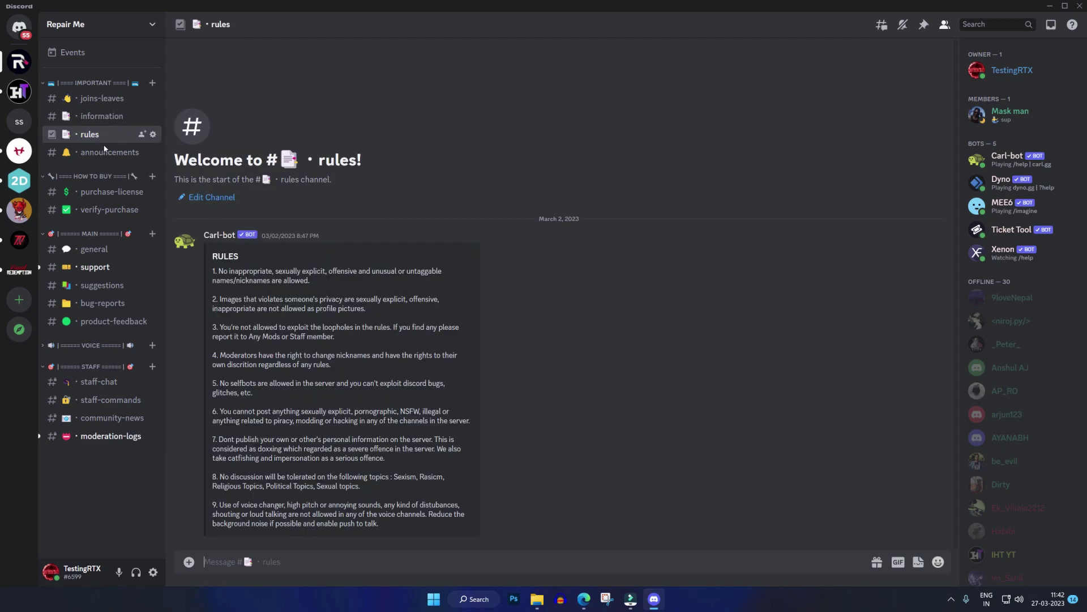
left_click(104, 151)
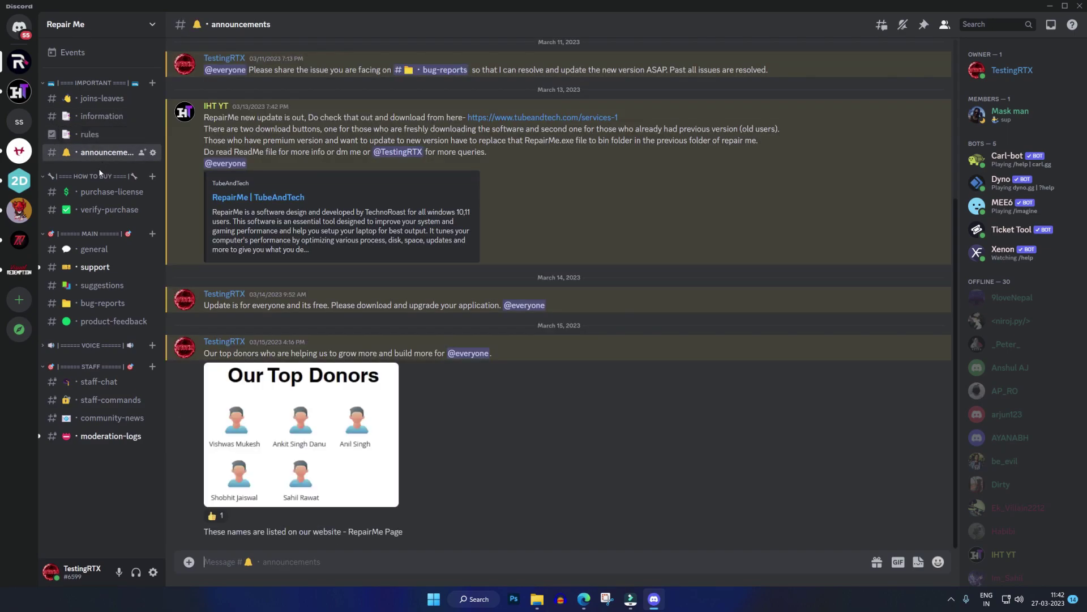
left_click(103, 192)
left_click(101, 211)
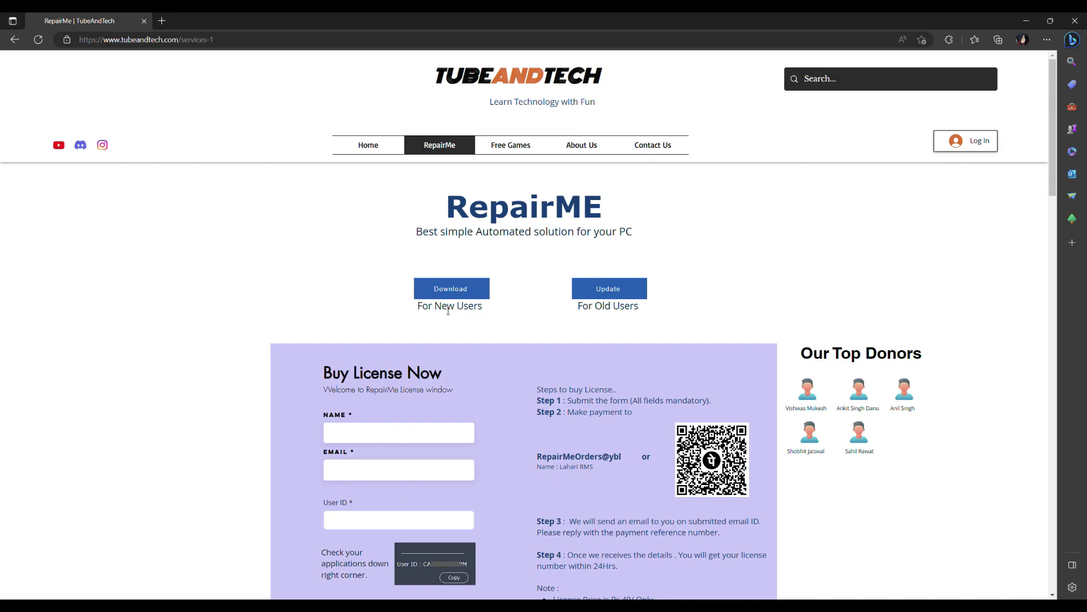
Start the RepairMe download for new users from the TubeAndTech RepairMe page
mouse_move(413, 309)
left_mouse_down()
mouse_move(488, 311)
mouse_move(421, 313)
left_mouse_up()
left_click(488, 311)
left_click(443, 318)
left_click_drag(577, 315, 646, 312)
left_click(650, 312)
left_click(466, 293)
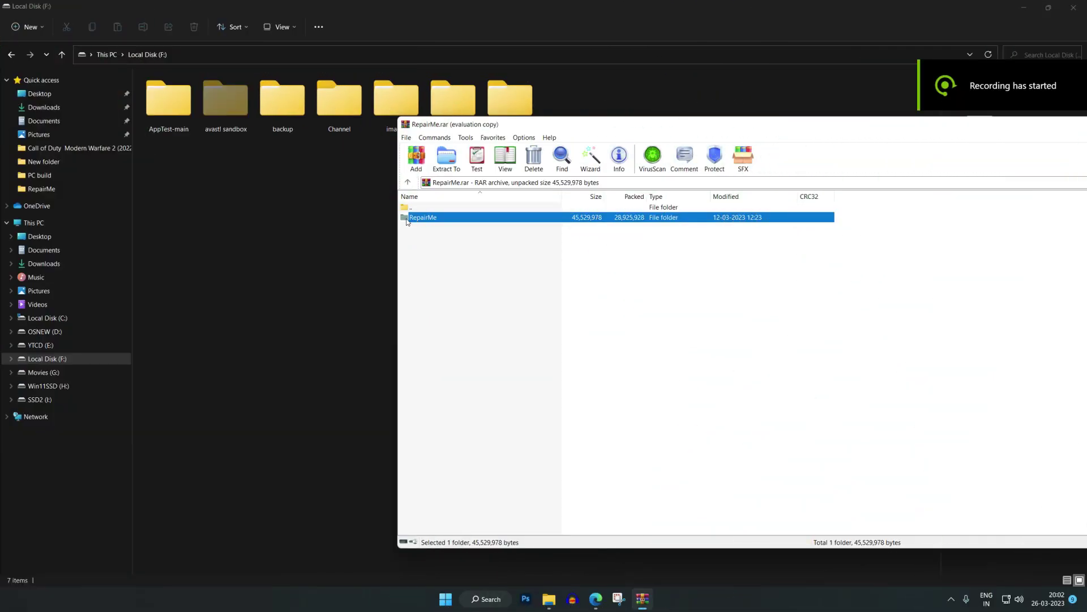
Extract the RepairMe folder from RepairMe.rar to Local Disk (F:)
left_click_drag(407, 221, 284, 223)
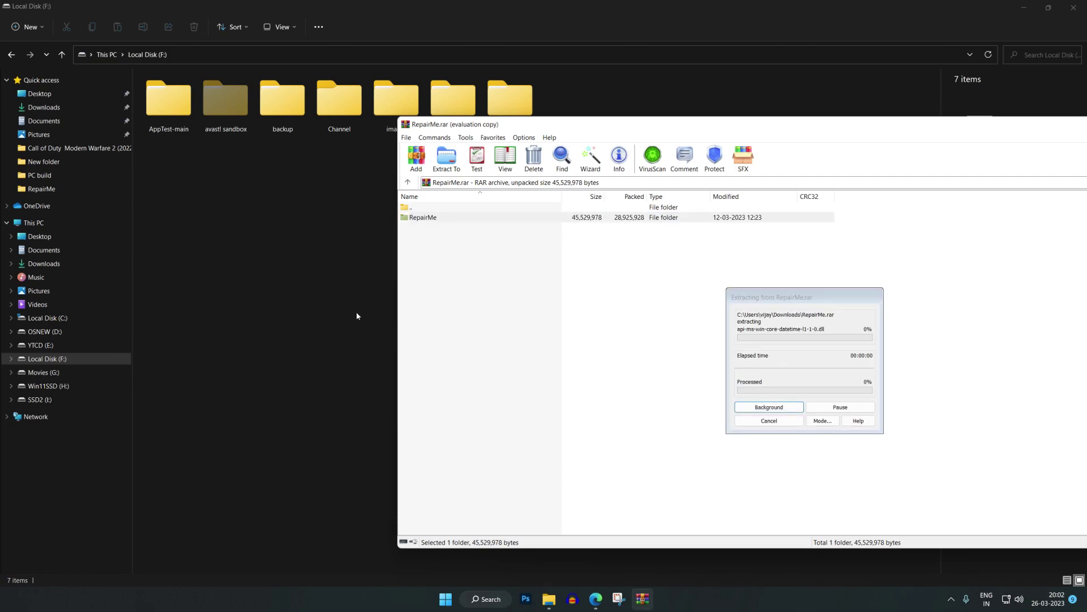
left_click(356, 312)
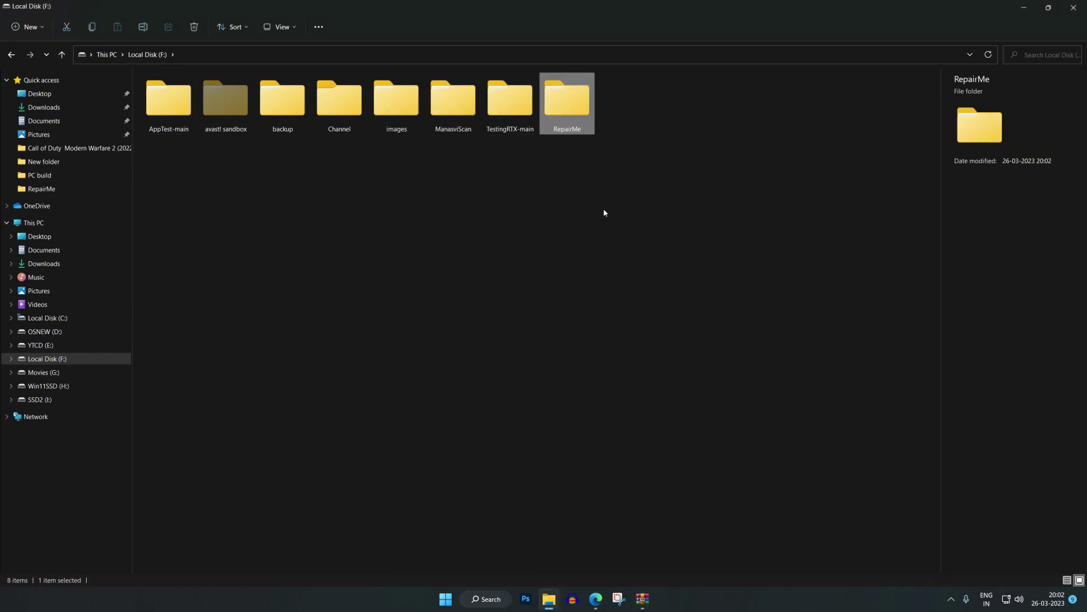
Run RepairMe.exe from the extracted RepairMe folder and allow it to make changes to the device
double_click(576, 109)
left_click(206, 165)
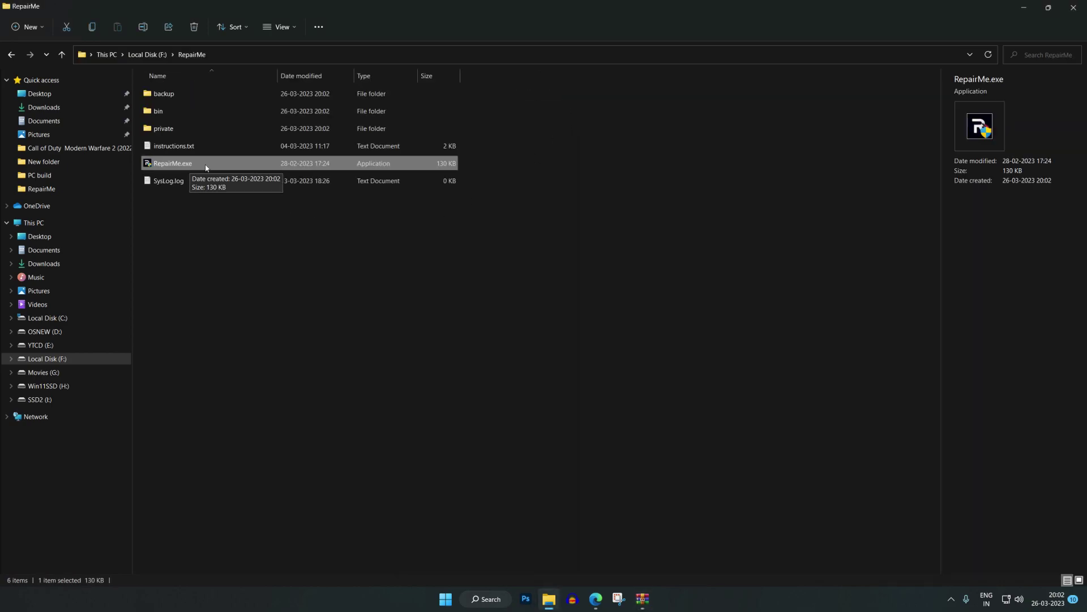
double_click(206, 165)
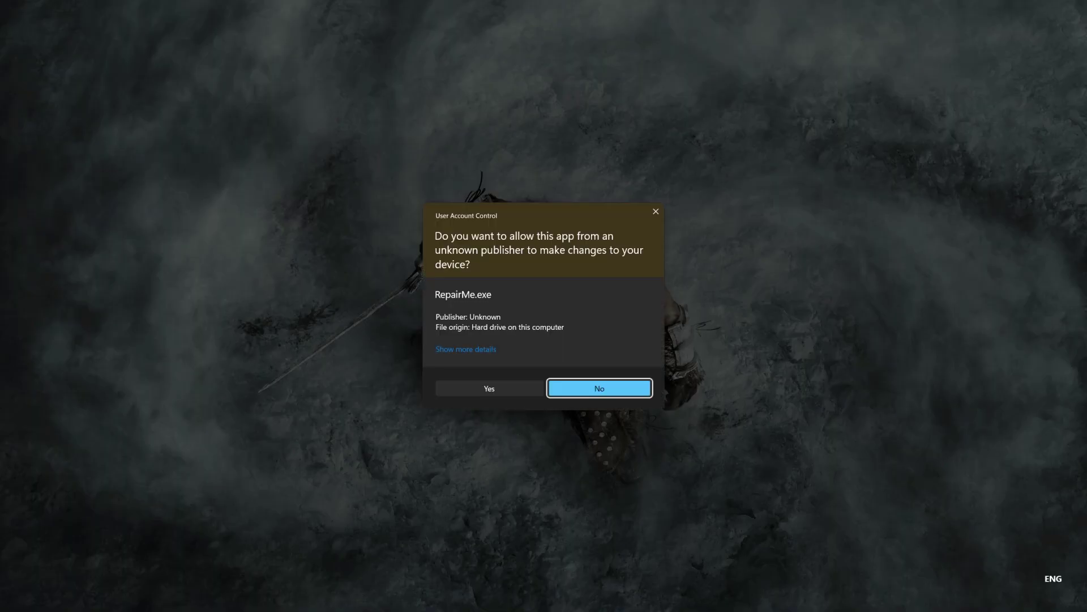
left_click(527, 387)
Get through RepairMe's start-up screen to its welcome page and reposition the program window
scroll(497, 342, "down", 10)
left_click_drag(518, 163, 558, 158)
left_click(403, 407)
left_click(646, 407)
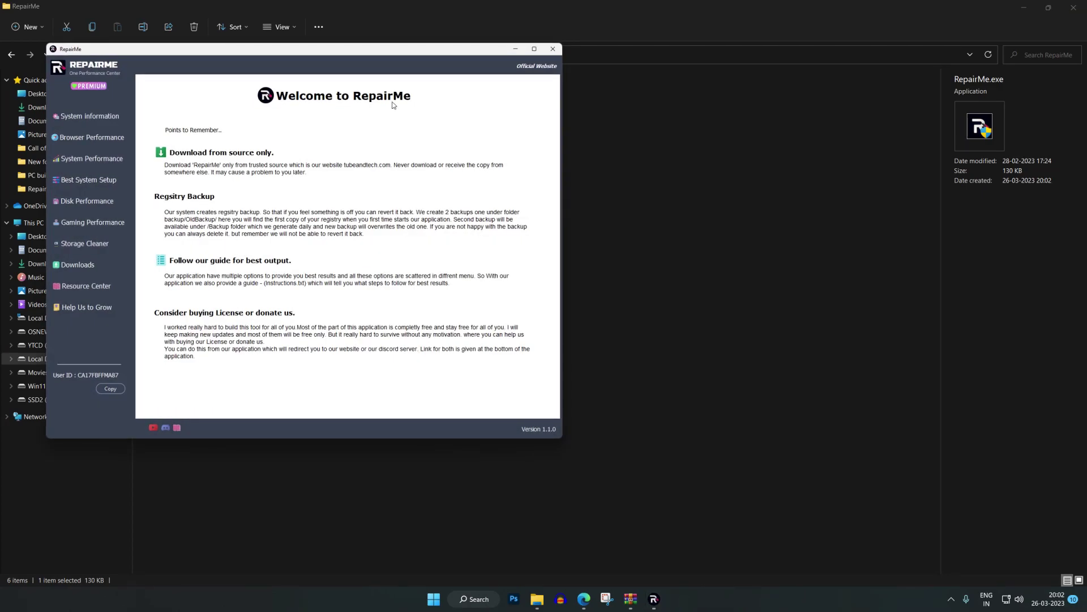
left_click_drag(361, 51, 636, 152)
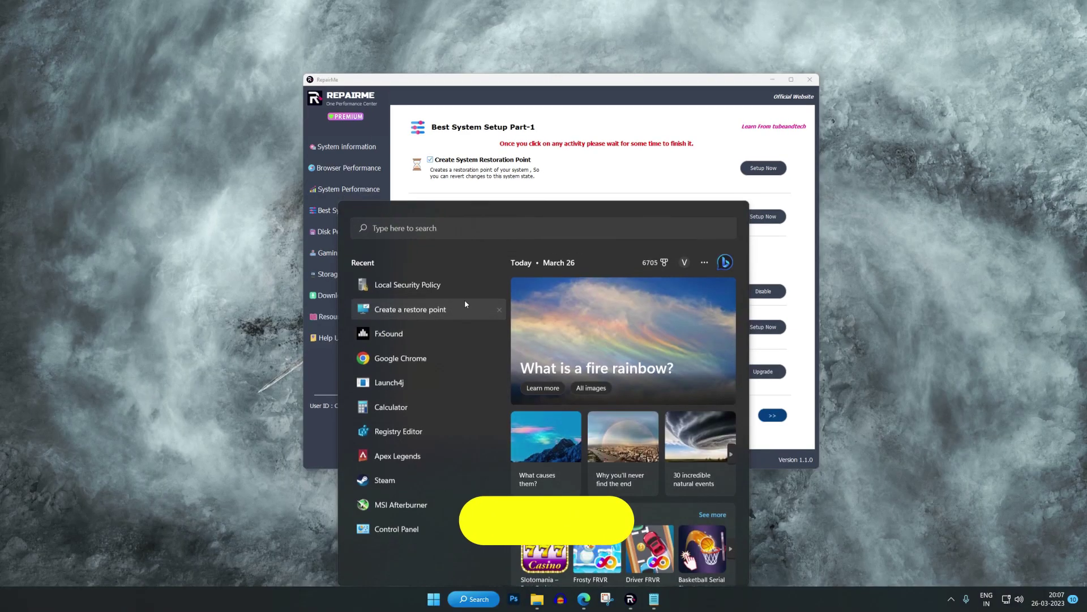
Examine the existing restore points in System Restore through the system protection settings, and leave the wizard without restoring
left_click(465, 301)
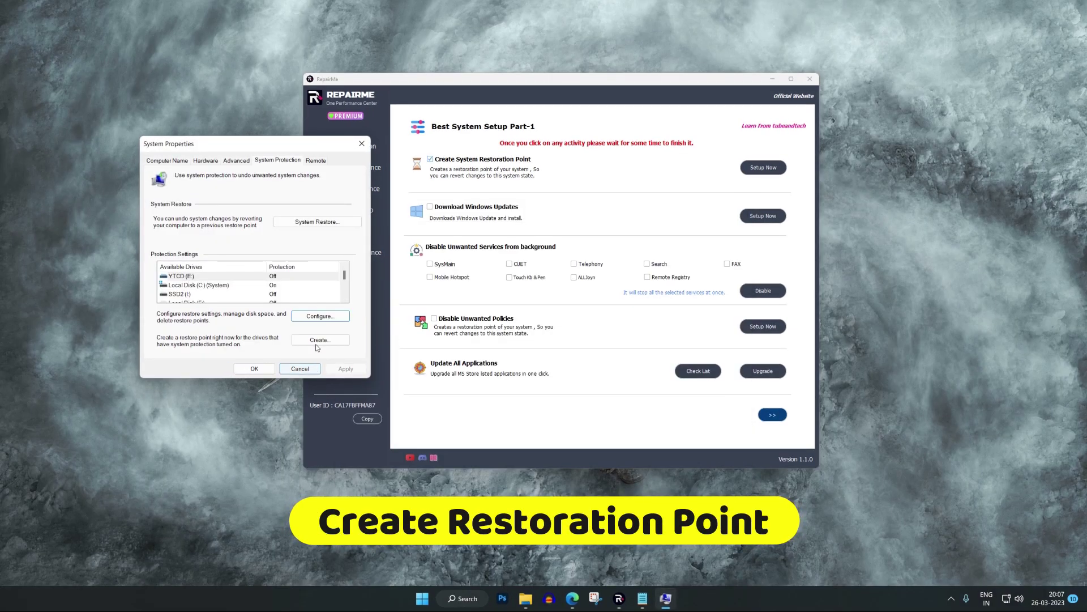
left_click(307, 223)
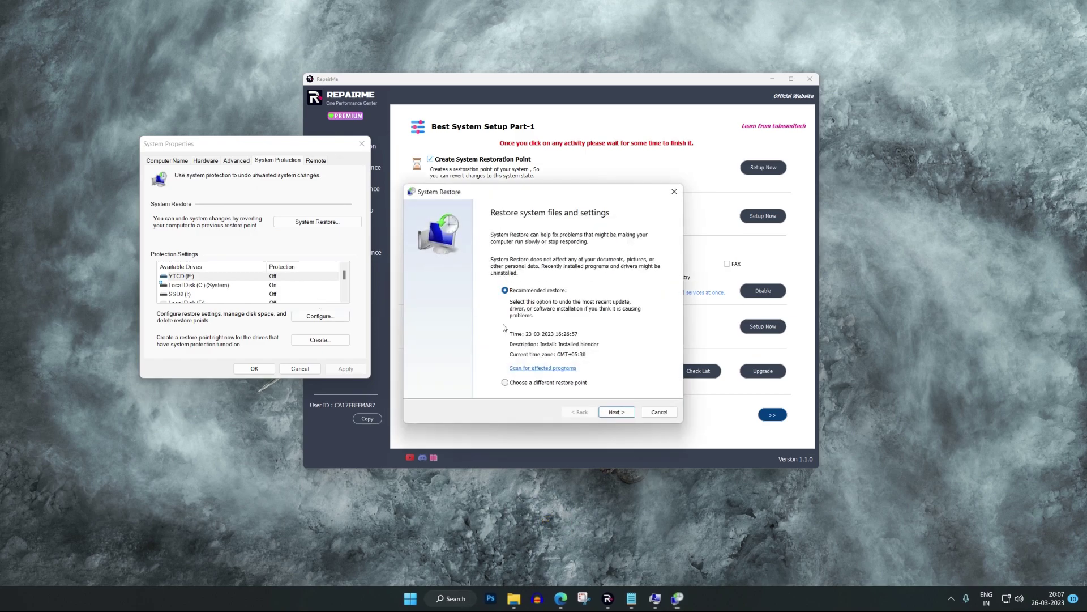
left_click(564, 385)
left_click(615, 413)
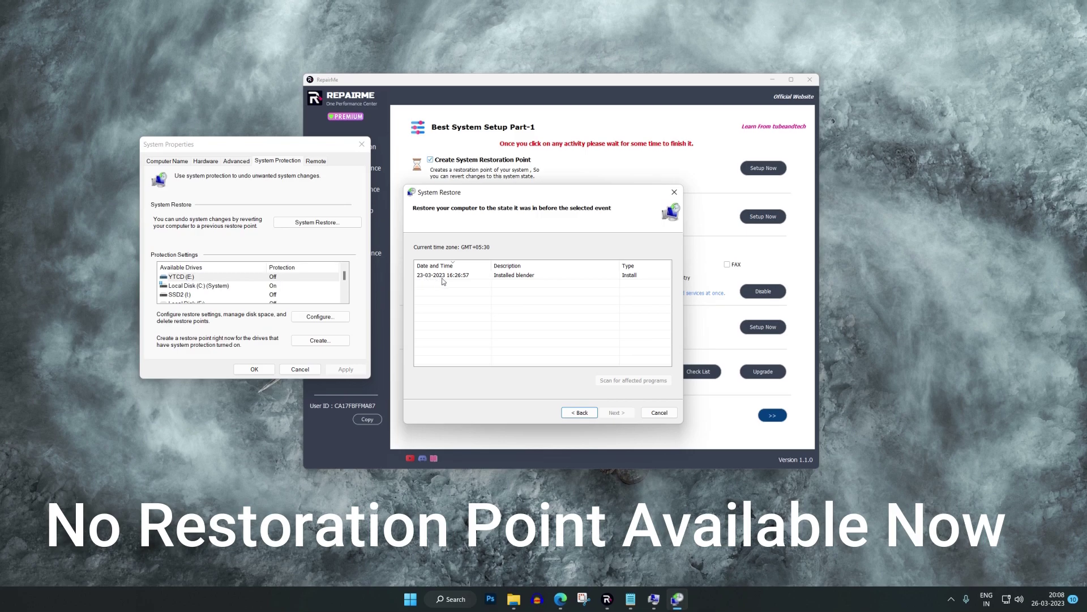
left_click(658, 412)
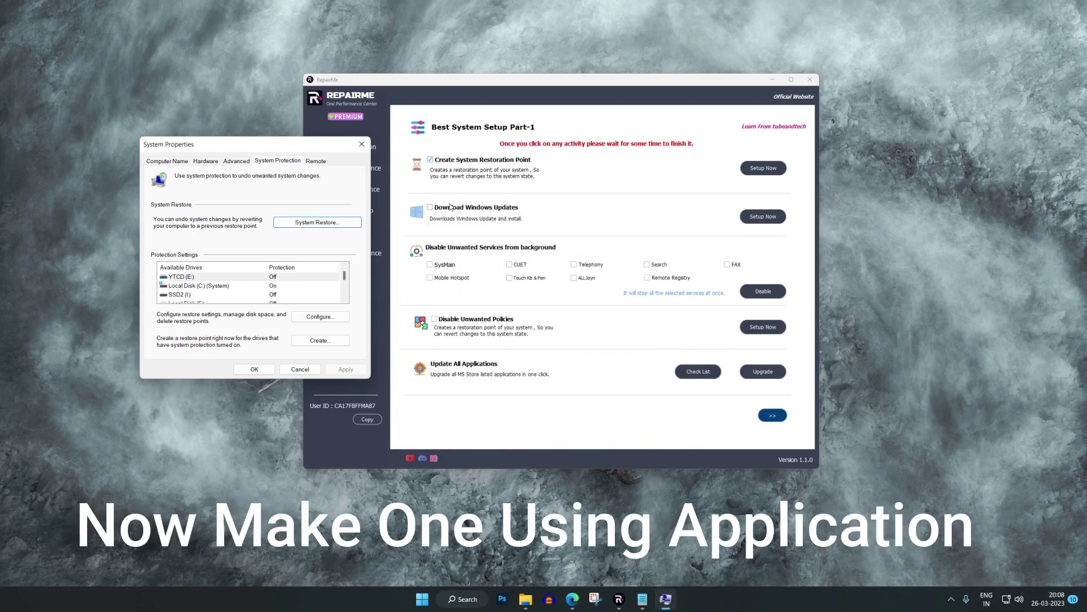
Run RepairMe's Create System Restoration Point setup and close its command window
left_click(763, 169)
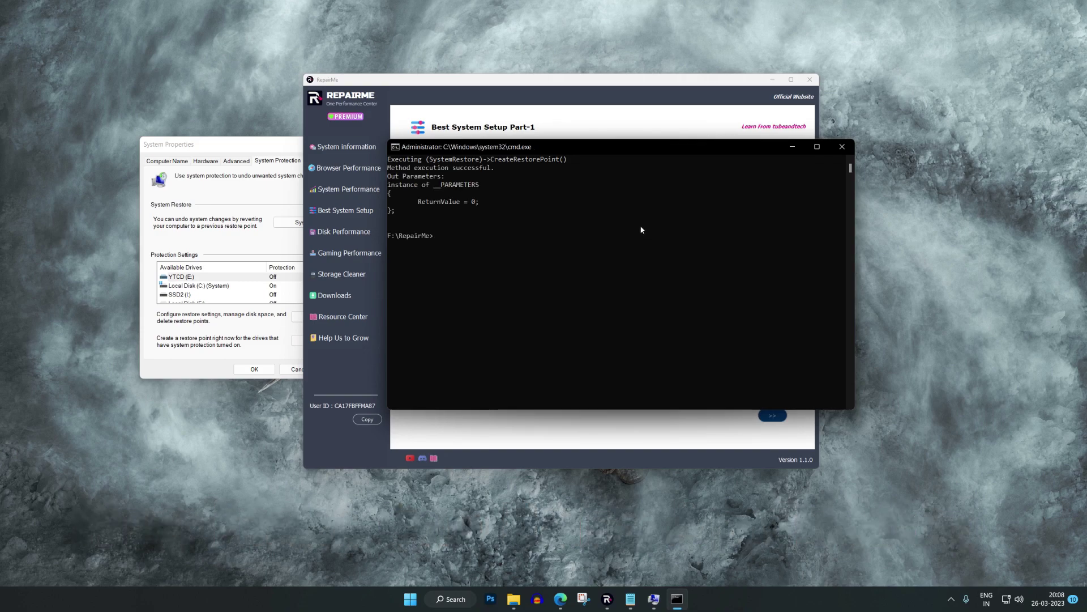
left_click(839, 151)
Reopen System Restore and check its restore point list for the one made by RepairMe
left_click(296, 149)
left_click(318, 222)
left_click(535, 383)
left_click(616, 412)
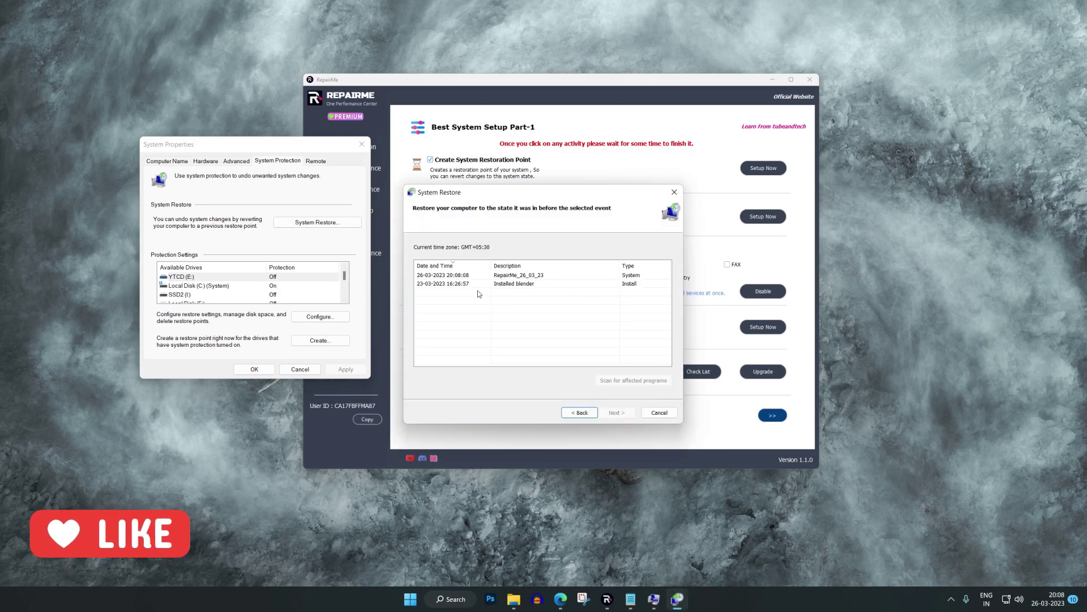
left_click(479, 276)
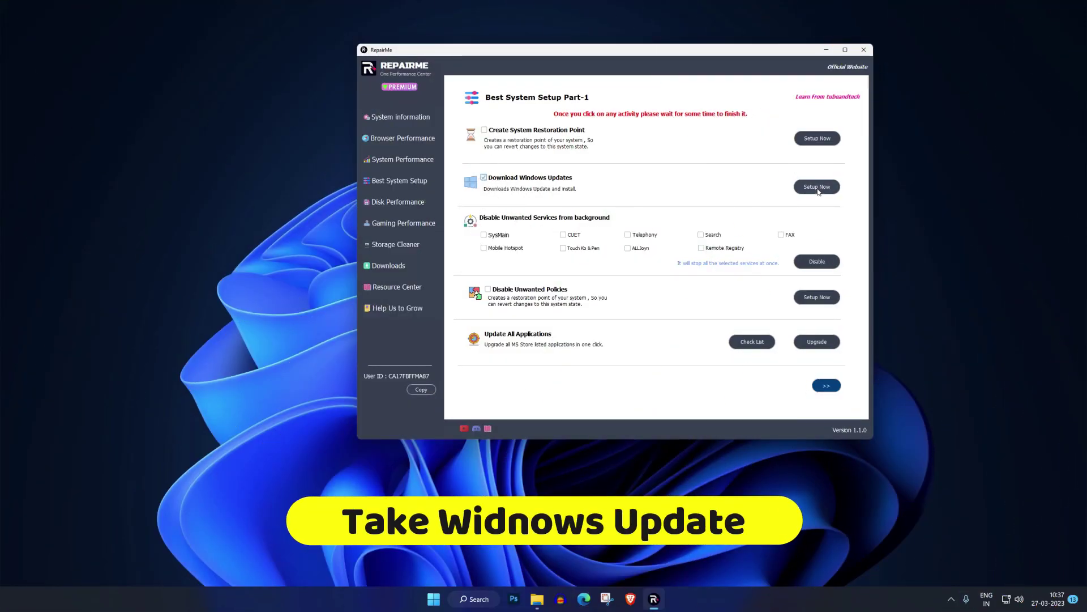
Run RepairMe's Download Windows Updates setup and move the PowerShell window aside
left_click(818, 188)
left_click(656, 257)
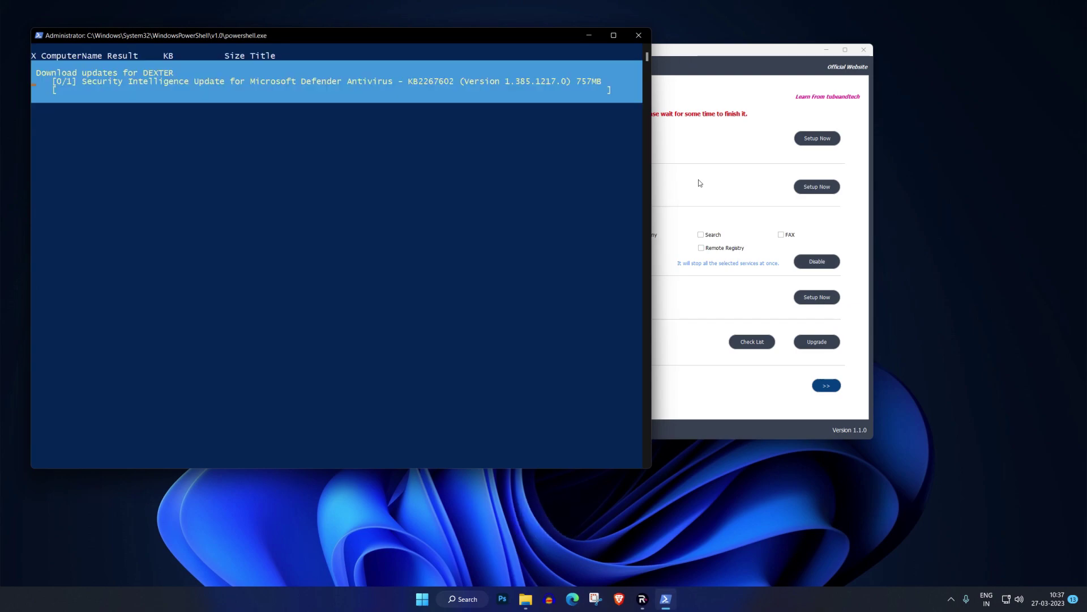
left_click_drag(531, 39, 617, 46)
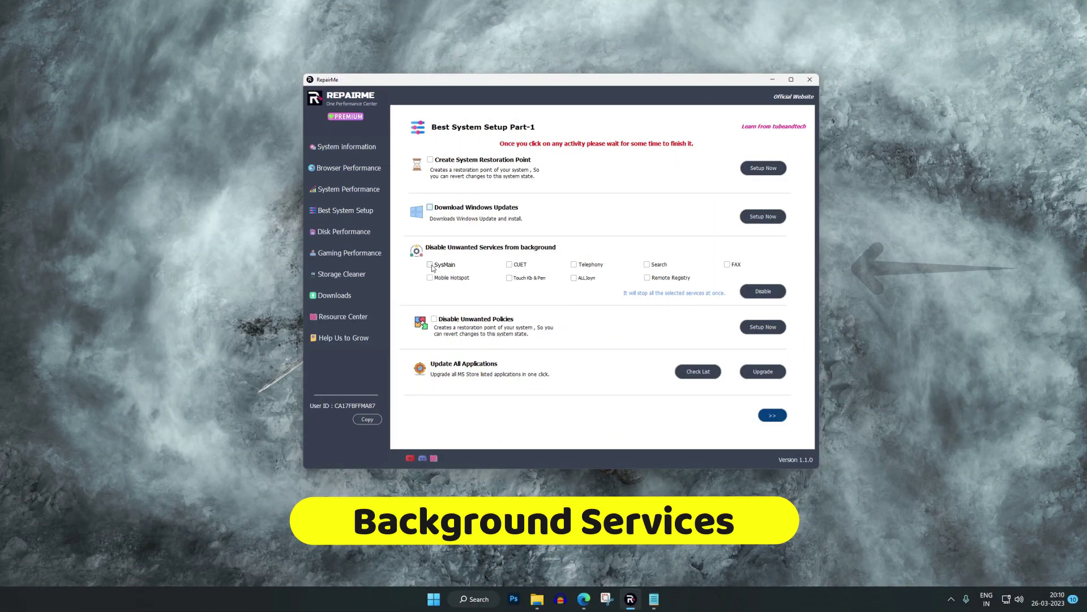
Disable the SysMain, CUET, Telephony, Search, FAX, Mobile Hotspot, Touch Kb & Pen, ALLJoyn and Remote Registry services in RepairMe
left_click(430, 264)
left_click(509, 264)
left_click(574, 265)
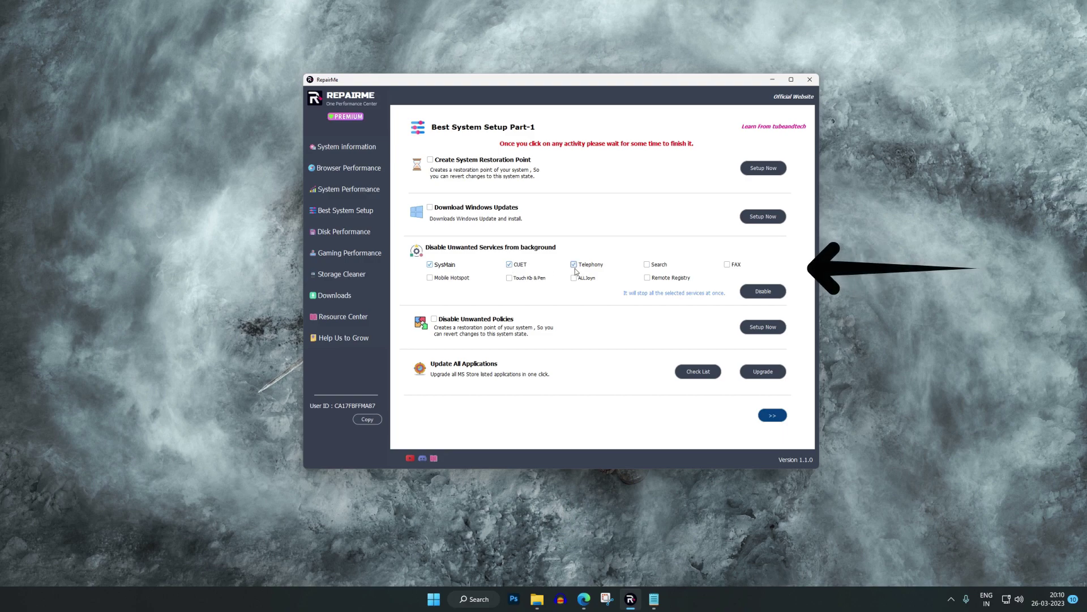
left_click(647, 264)
left_click(727, 265)
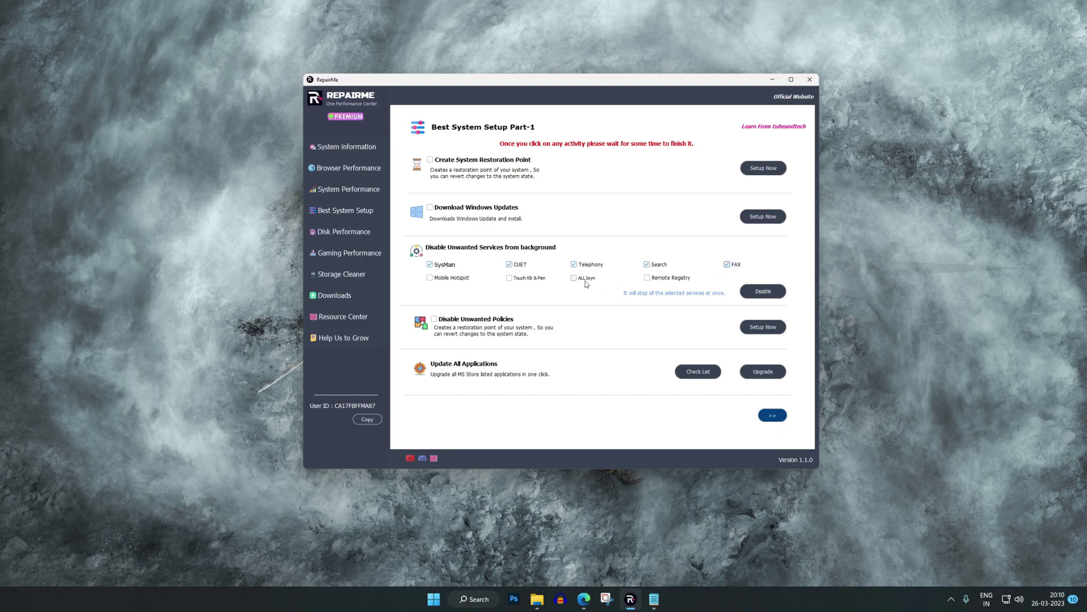
left_click(510, 278)
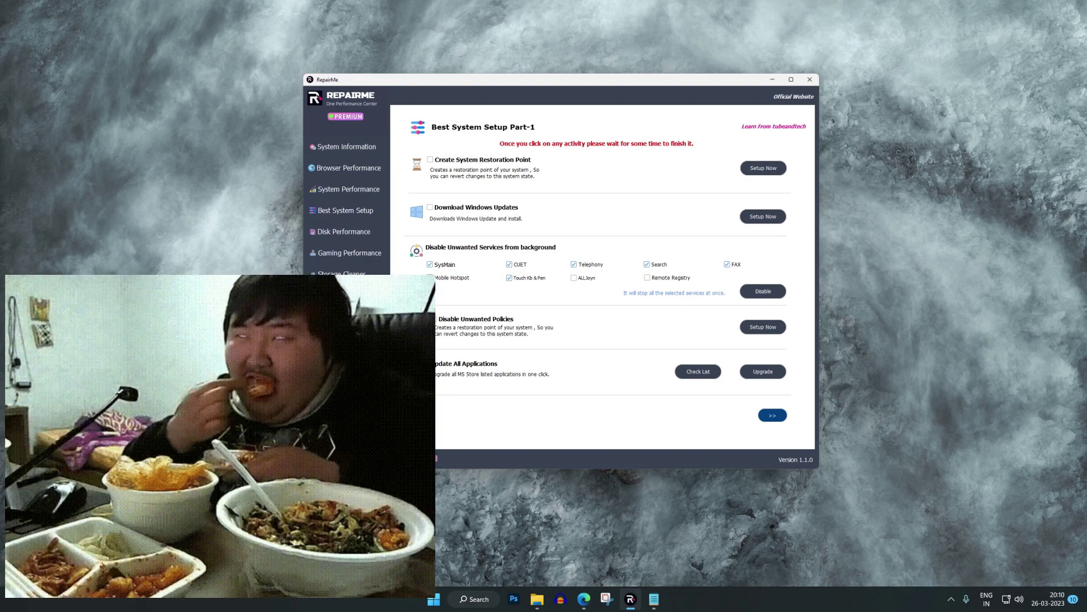
left_click(430, 277)
left_click(574, 278)
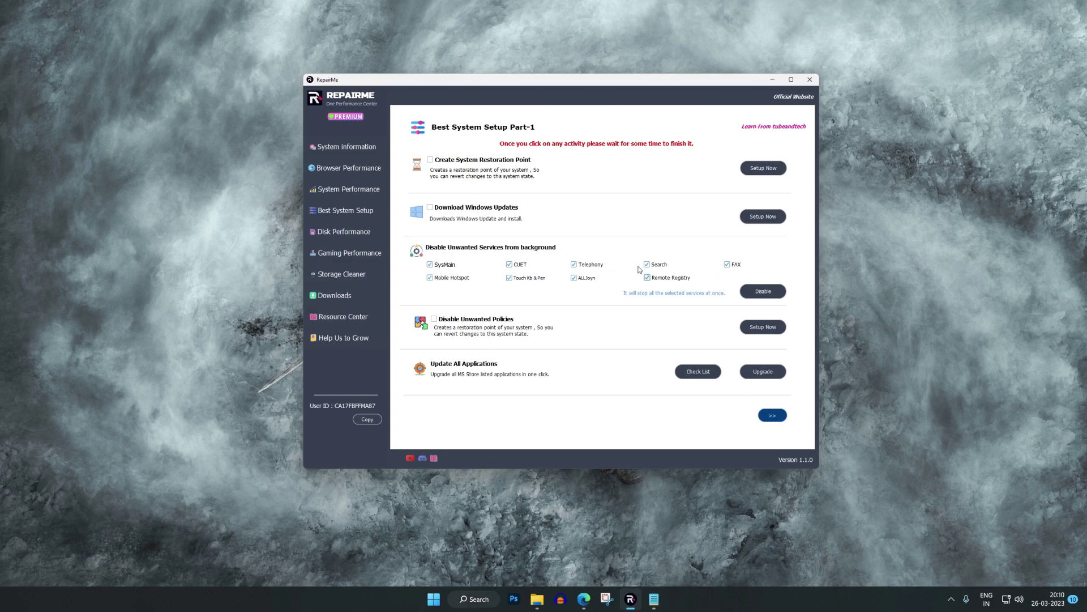
left_click(766, 292)
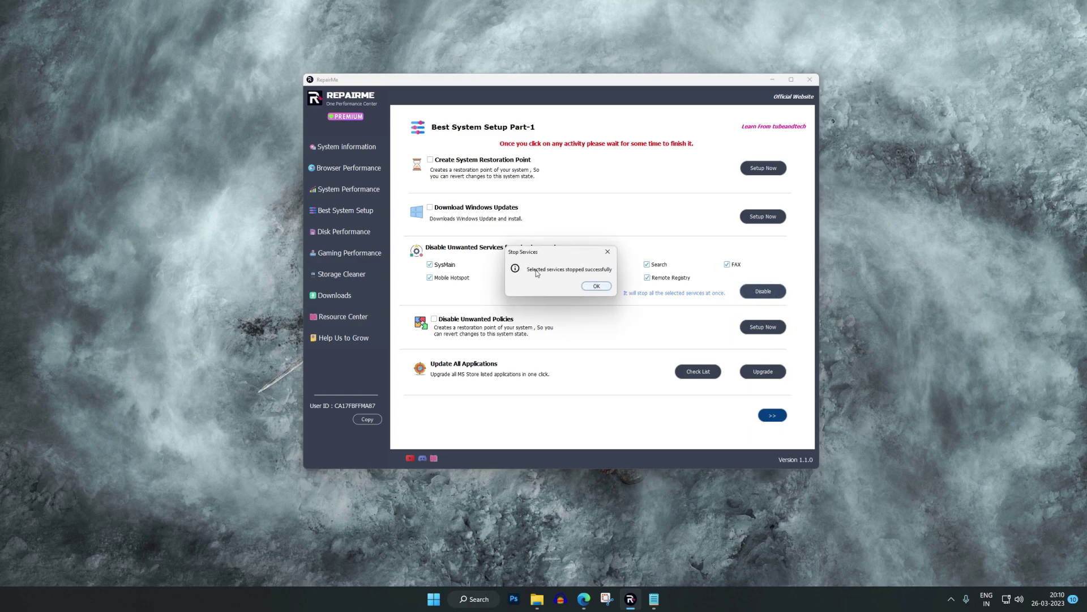
left_click_drag(586, 249, 615, 216)
left_click(630, 248)
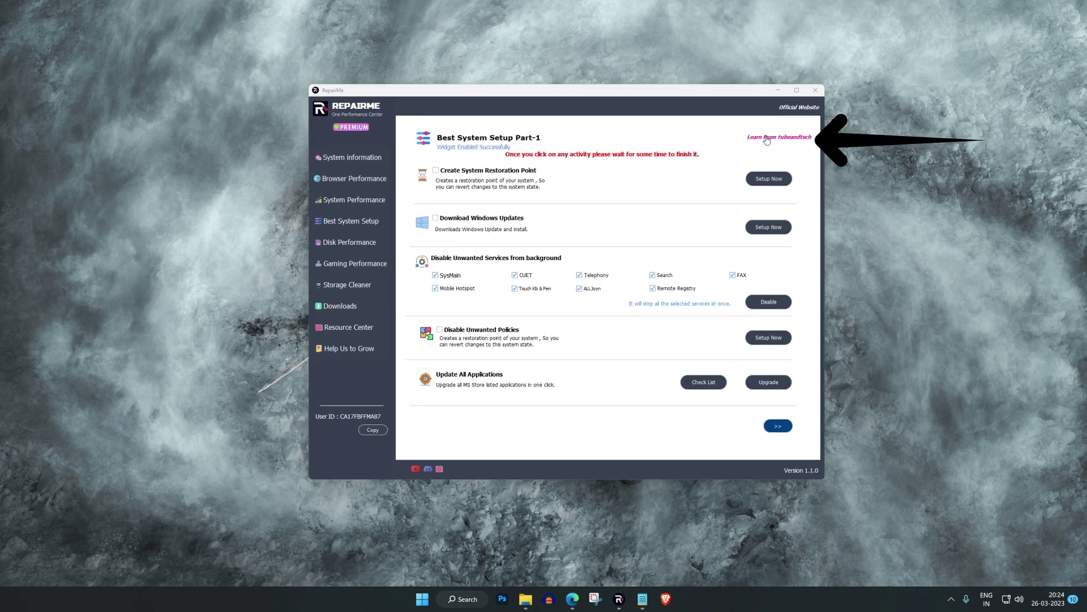
Open the tubeandtech guide linked from RepairMe and read through its explanations of the services, system setup and gaming performance options
left_click(769, 138)
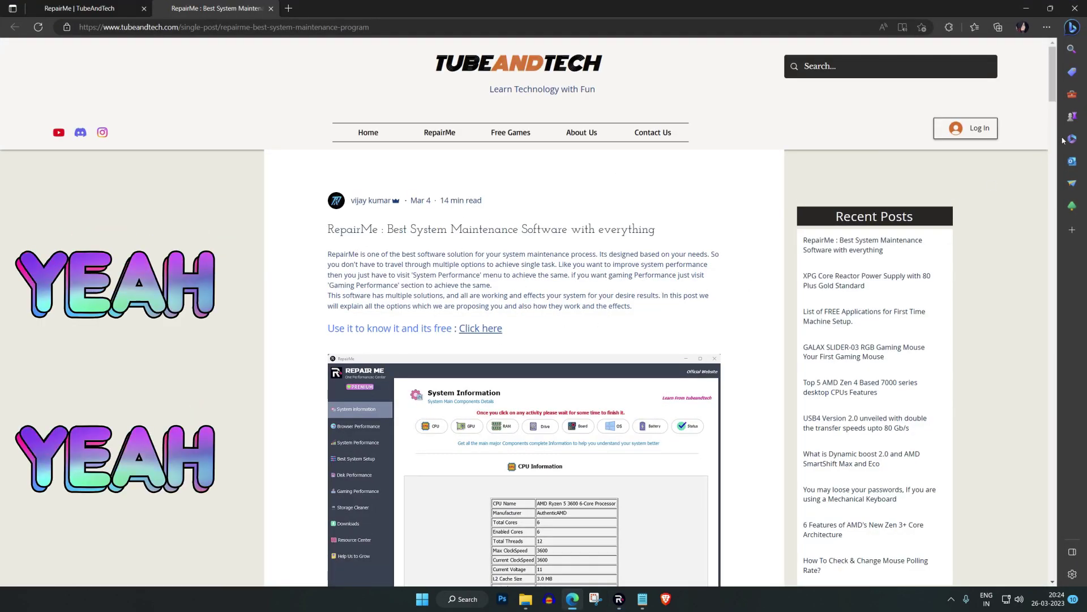
left_click_drag(1055, 90, 1037, 184)
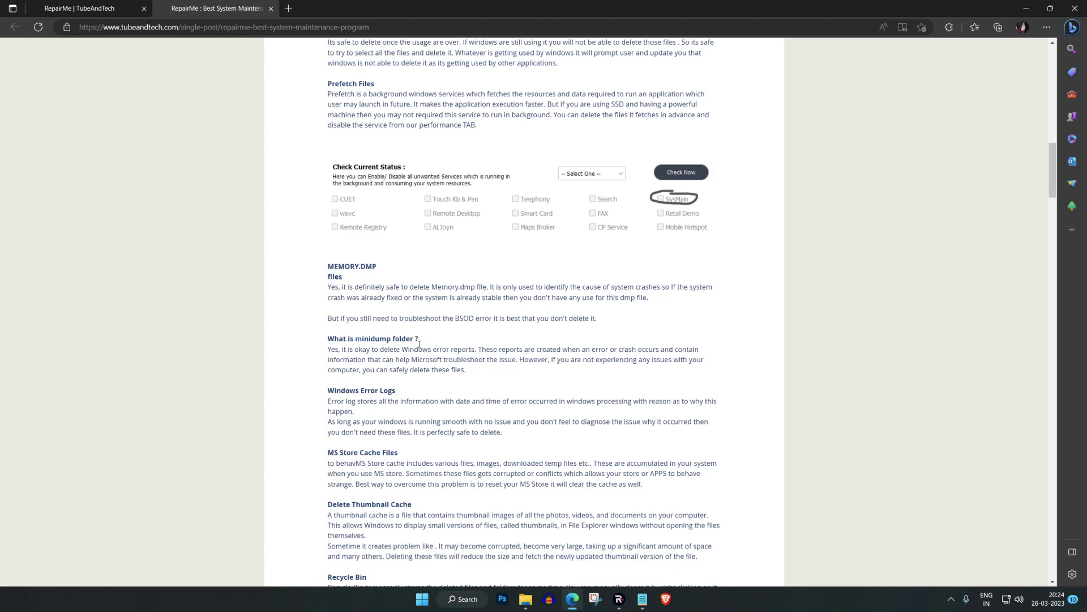
left_click_drag(1053, 179, 1039, 213)
scroll(1037, 212, "down", 14)
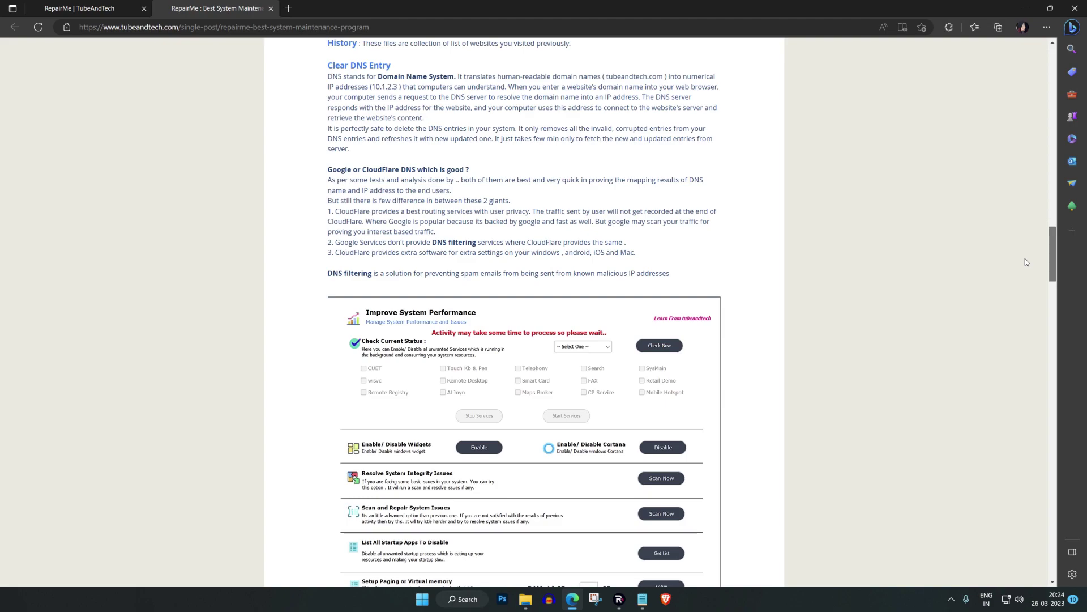
scroll(1025, 285, "down", 17)
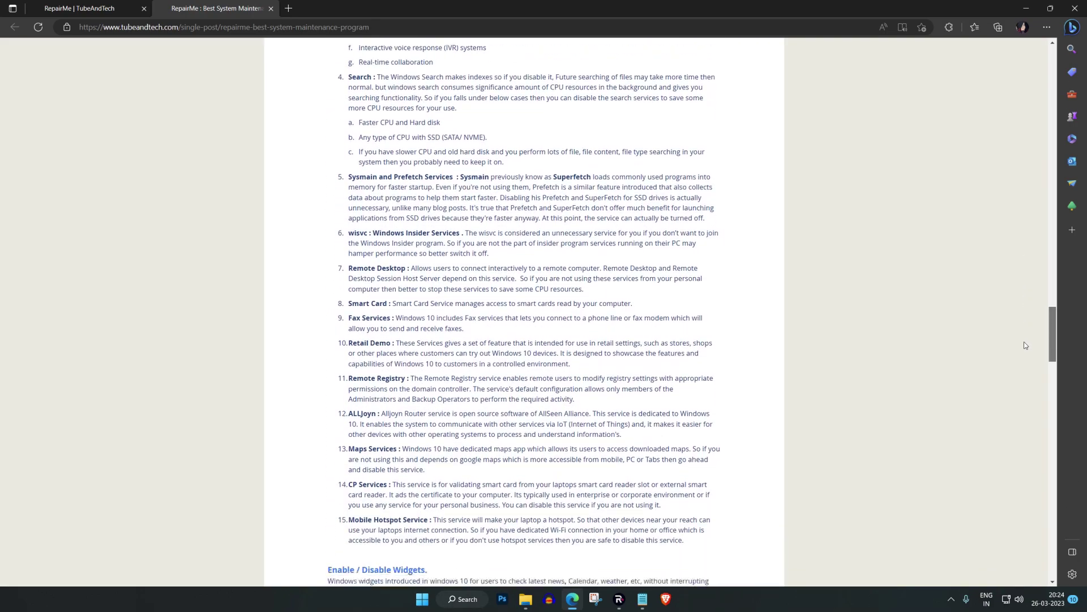
scroll(1024, 383, "down", 10)
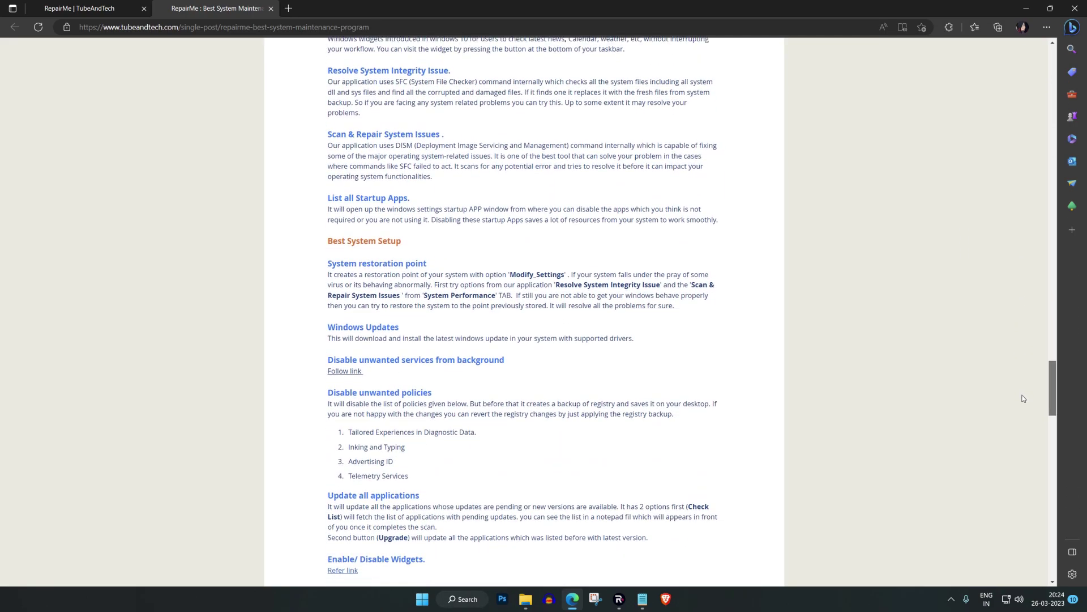
scroll(1034, 443, "down", 14)
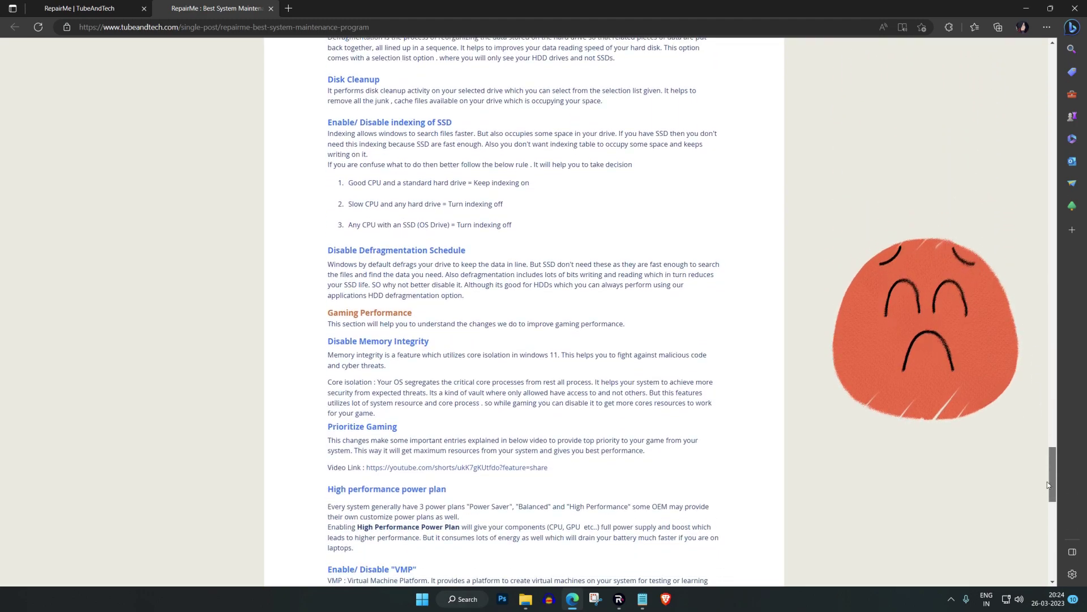
scroll(1058, 514, "down", 2)
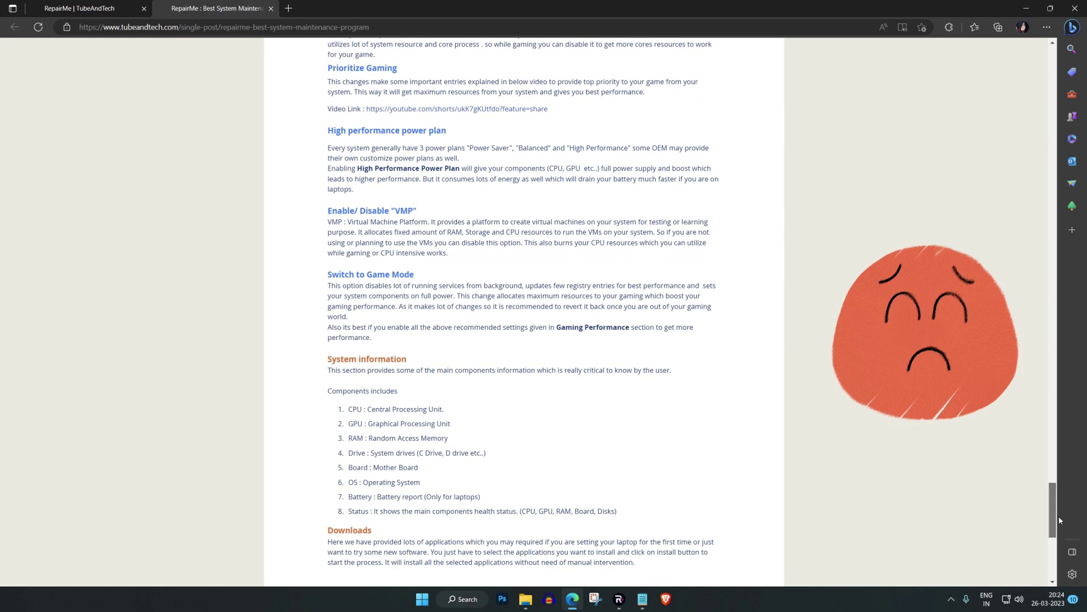
scroll(1061, 523, "down", 3)
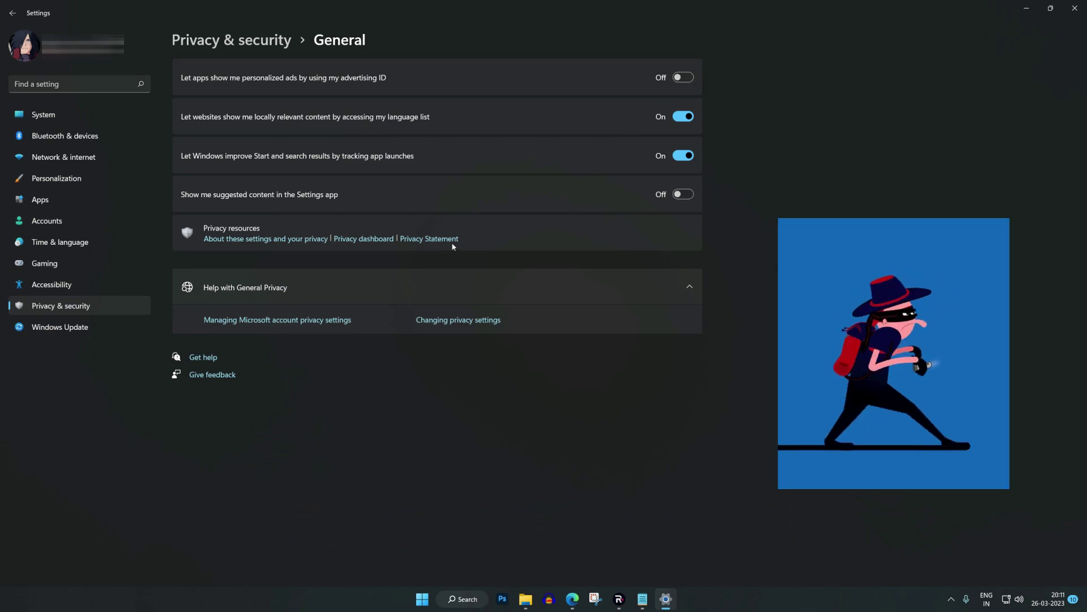
Turn on the personal inking and typing dictionary and the personalized ads by advertising ID option in Windows privacy settings
left_click(265, 41)
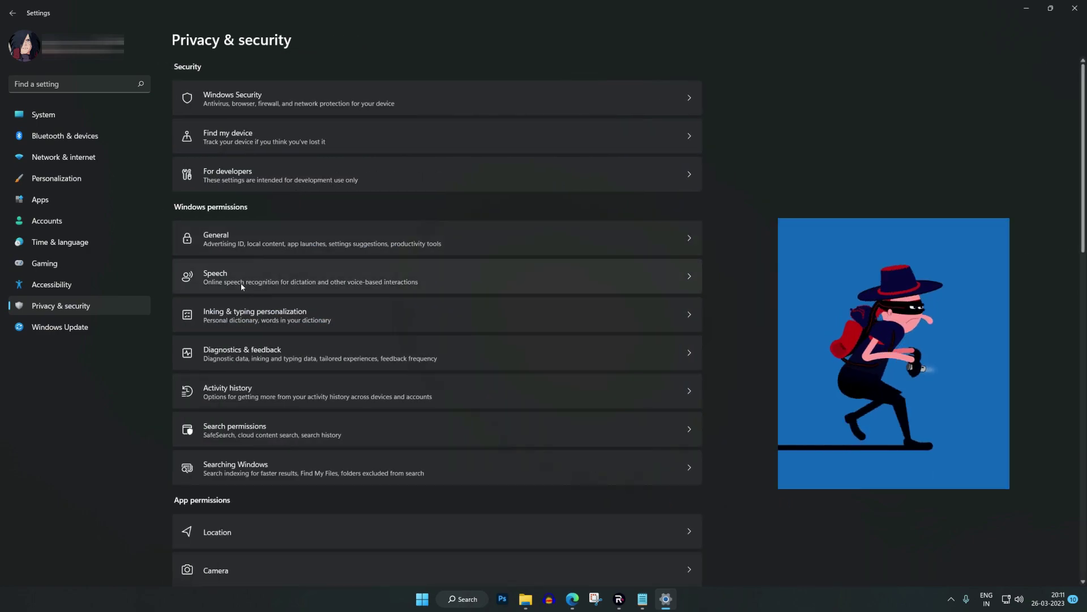
left_click(239, 316)
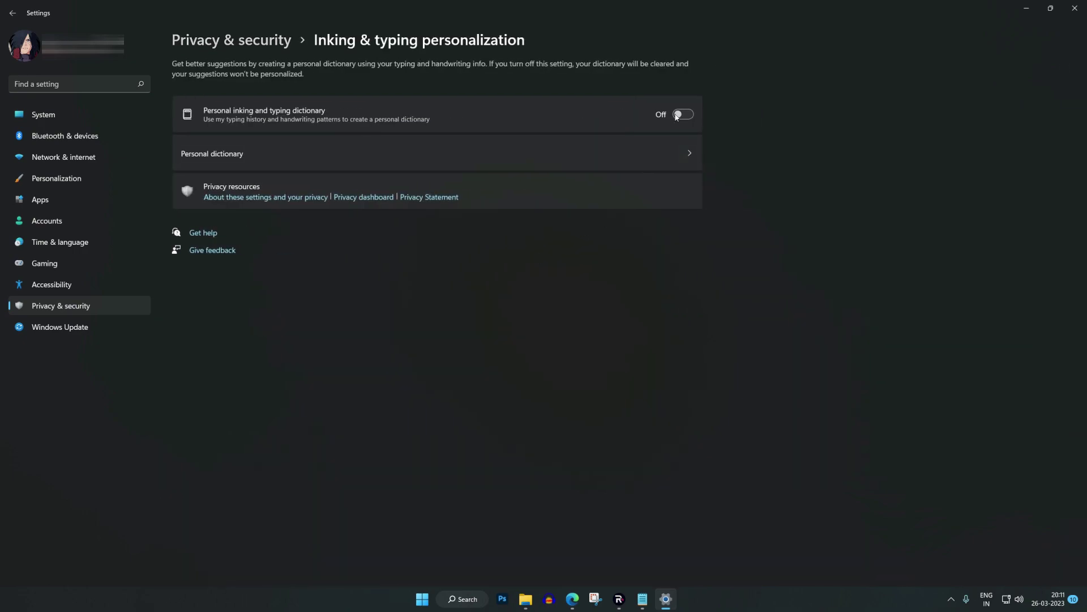
left_click(682, 115)
left_click(251, 41)
left_click(225, 240)
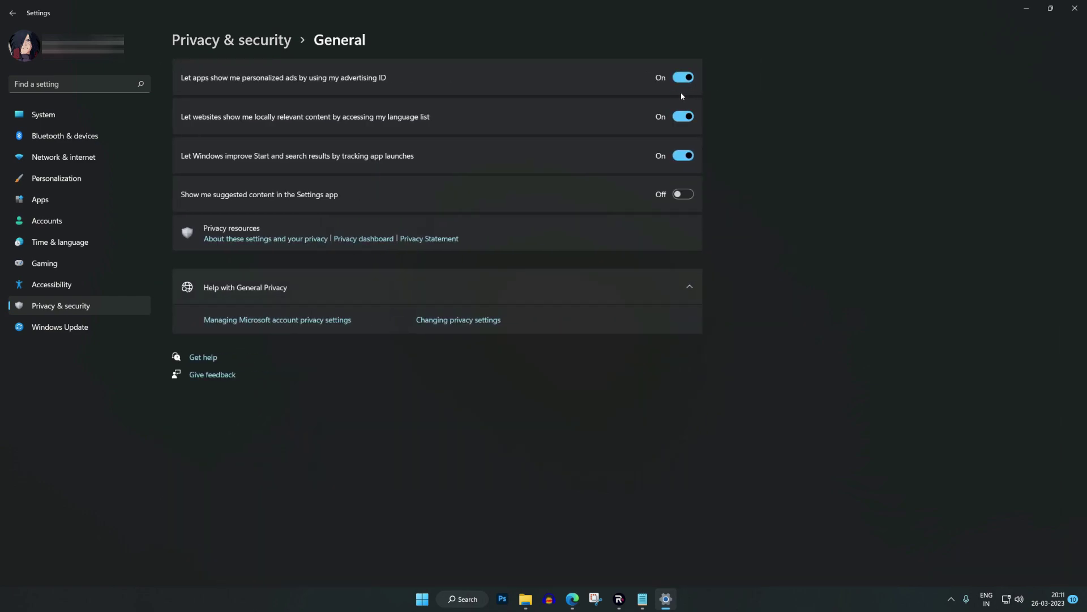
left_click(243, 40)
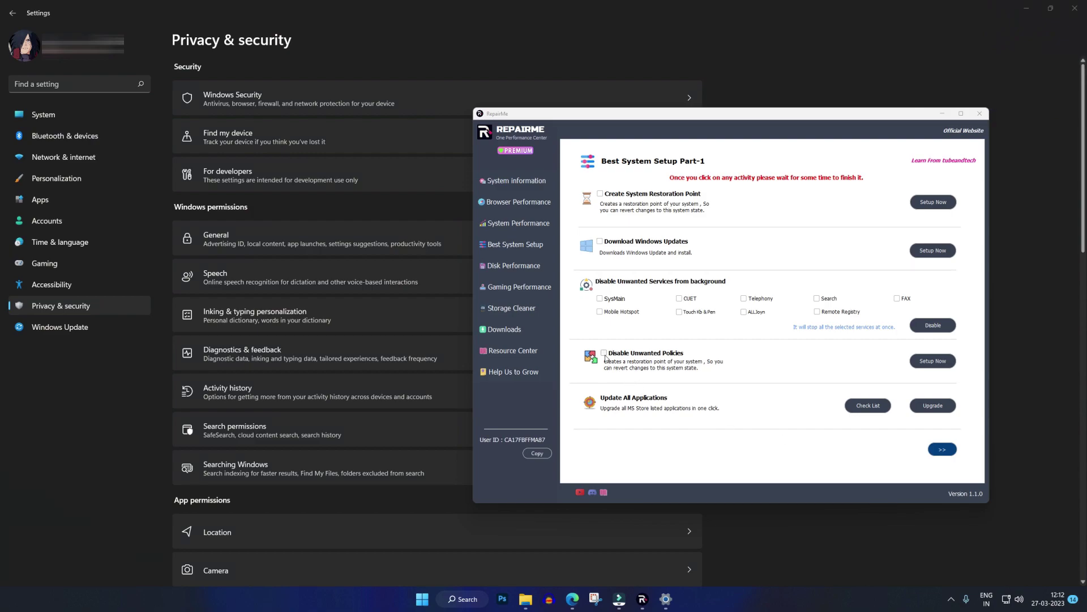
Run RepairMe's Disable Unwanted Policies setup, dismiss its message and minimise the RepairMe window
left_click(603, 354)
left_click(944, 362)
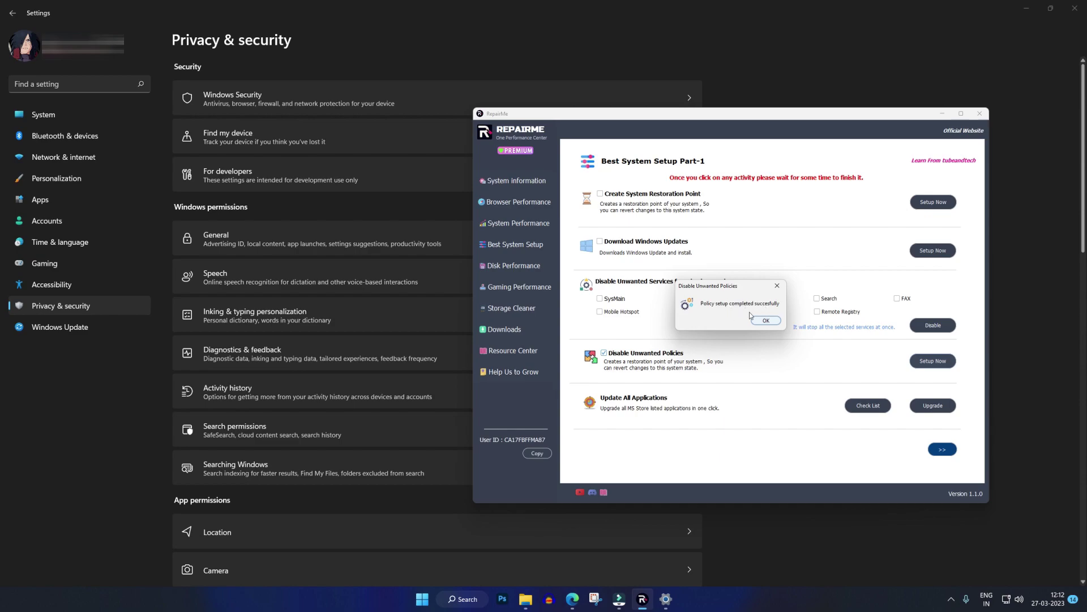
left_click(766, 320)
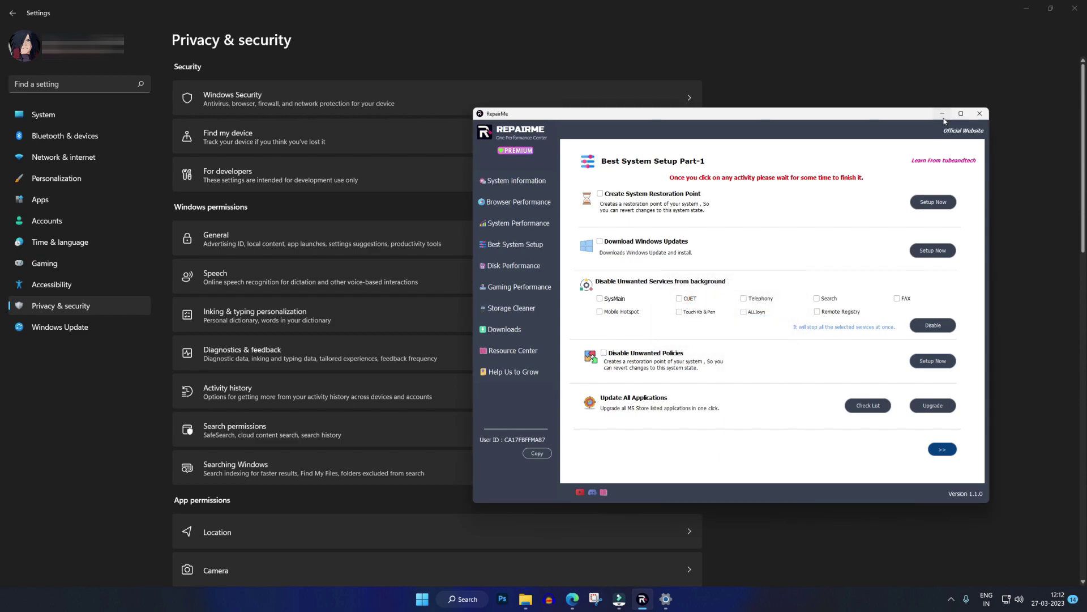
left_click(943, 114)
Review the General, Inking & typing personalization and Diagnostics & feedback privacy pages, expanding the diagnostic data viewer, tailored experiences and inking improvement options
left_click(557, 244)
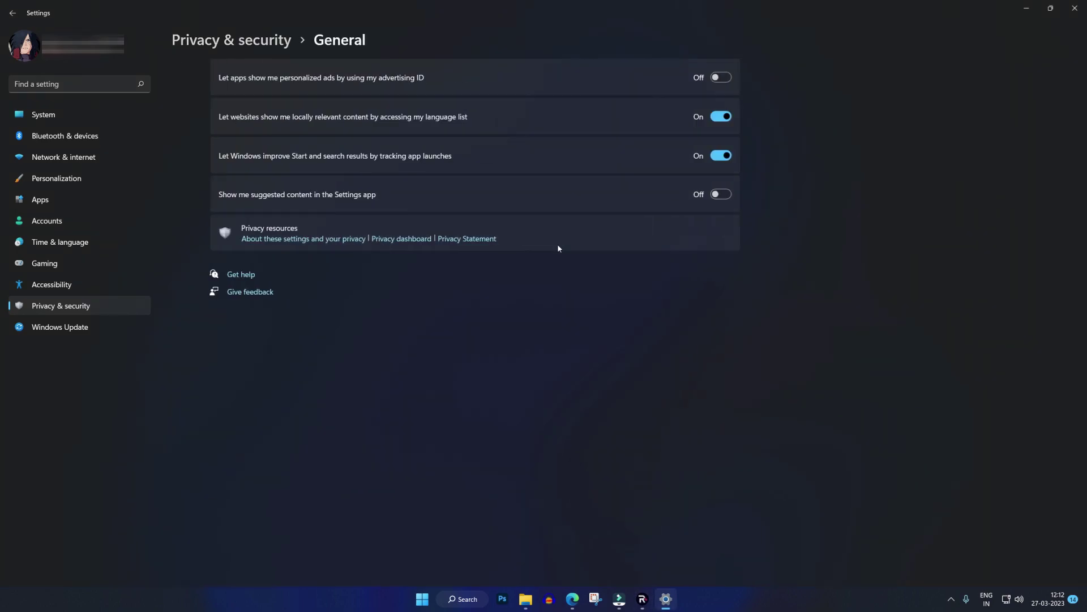
left_click(232, 40)
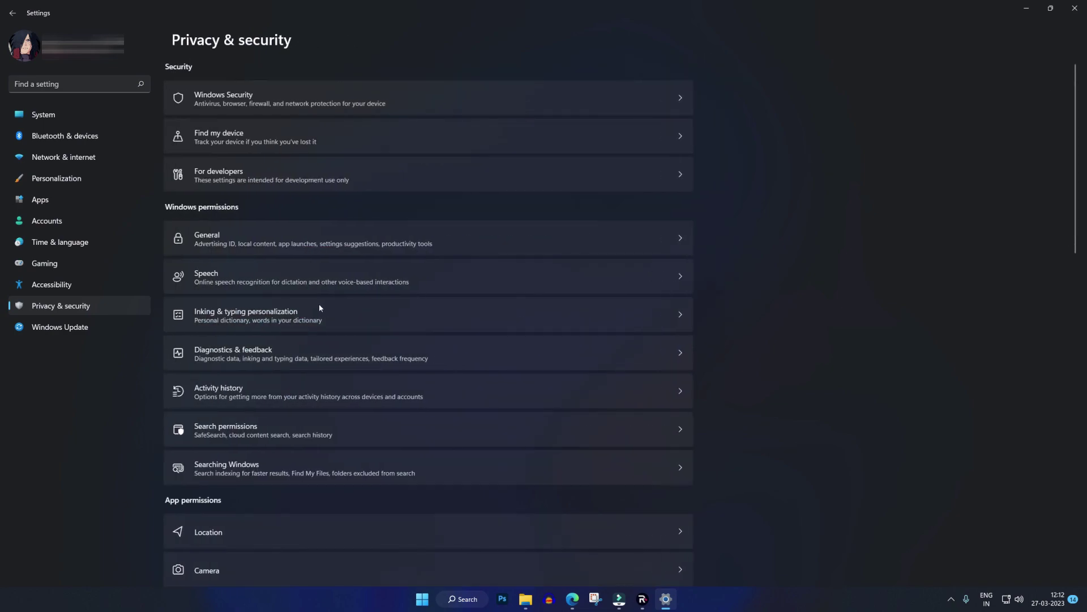
left_click(317, 316)
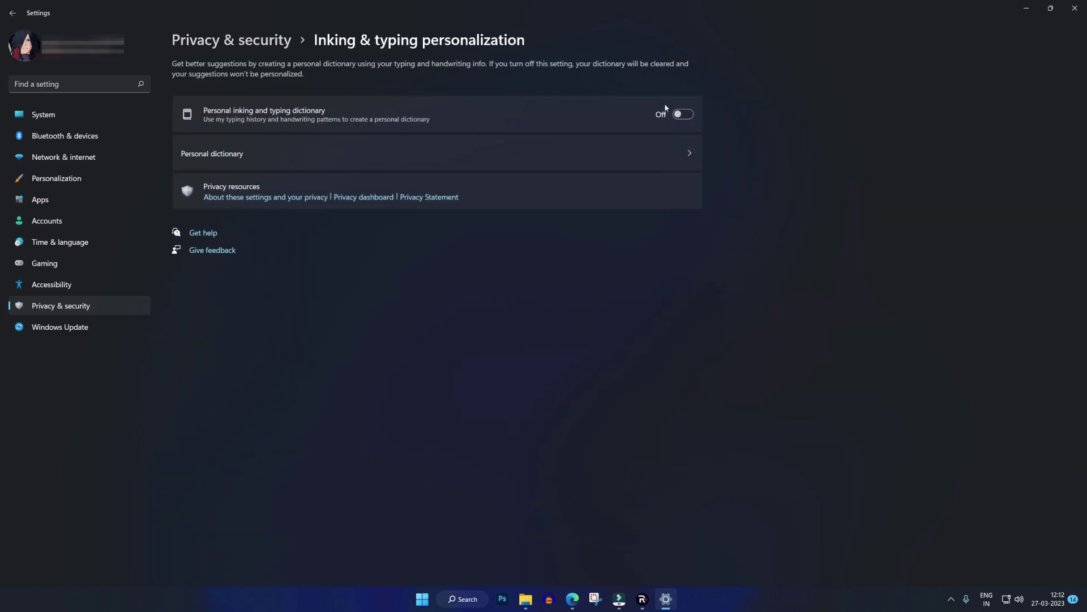
left_click(266, 41)
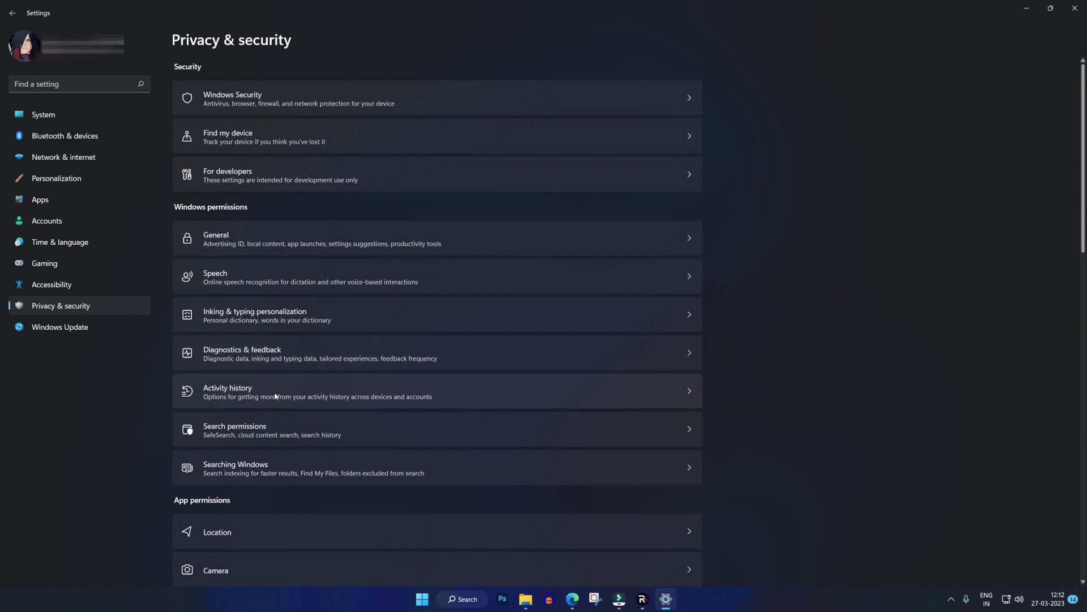
left_click(278, 355)
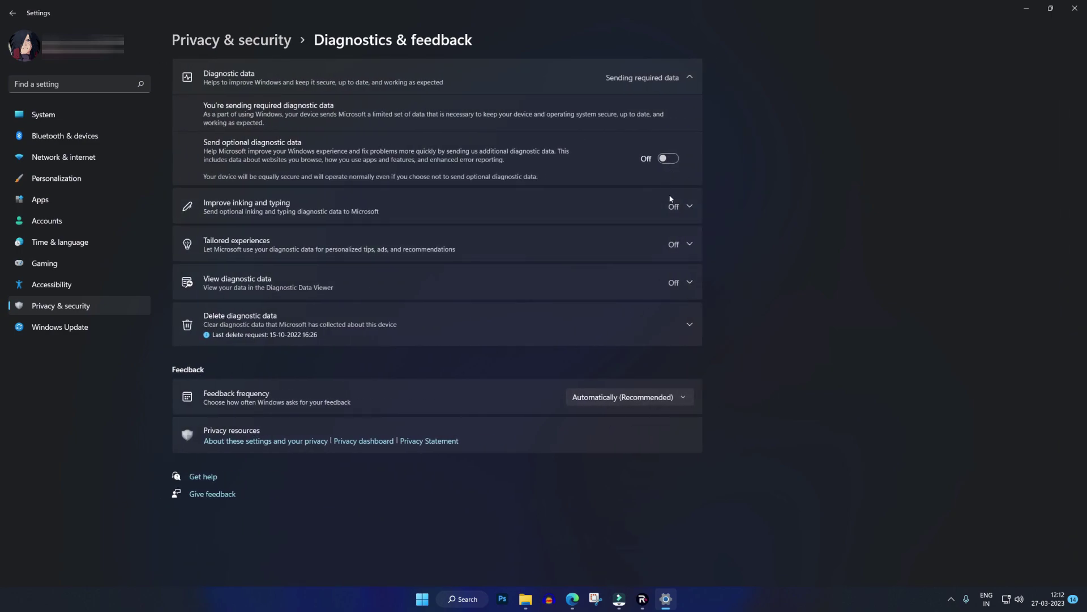
left_click(659, 283)
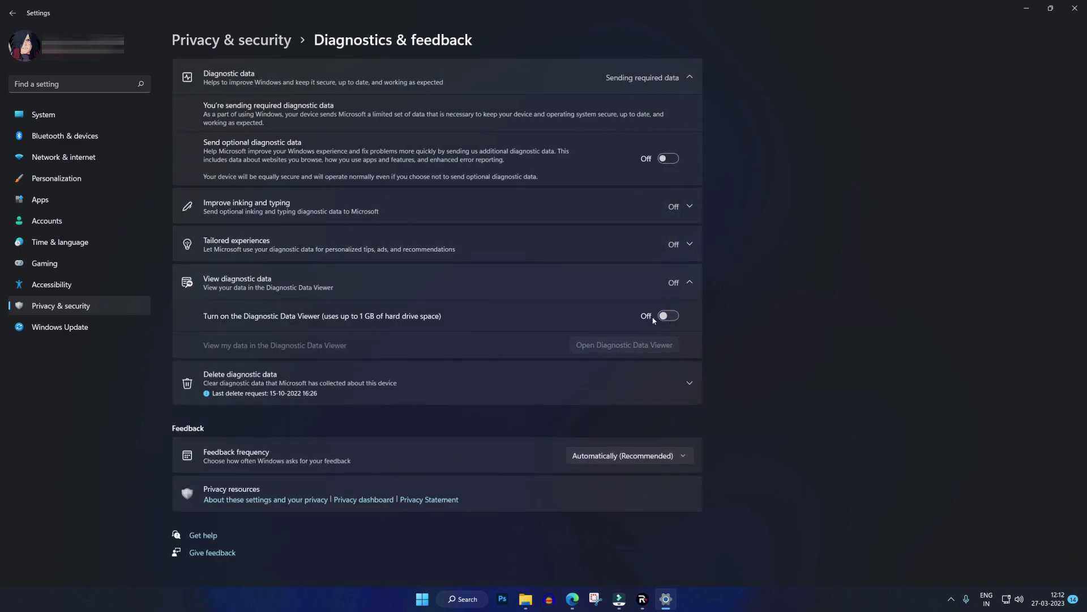
left_click(614, 236)
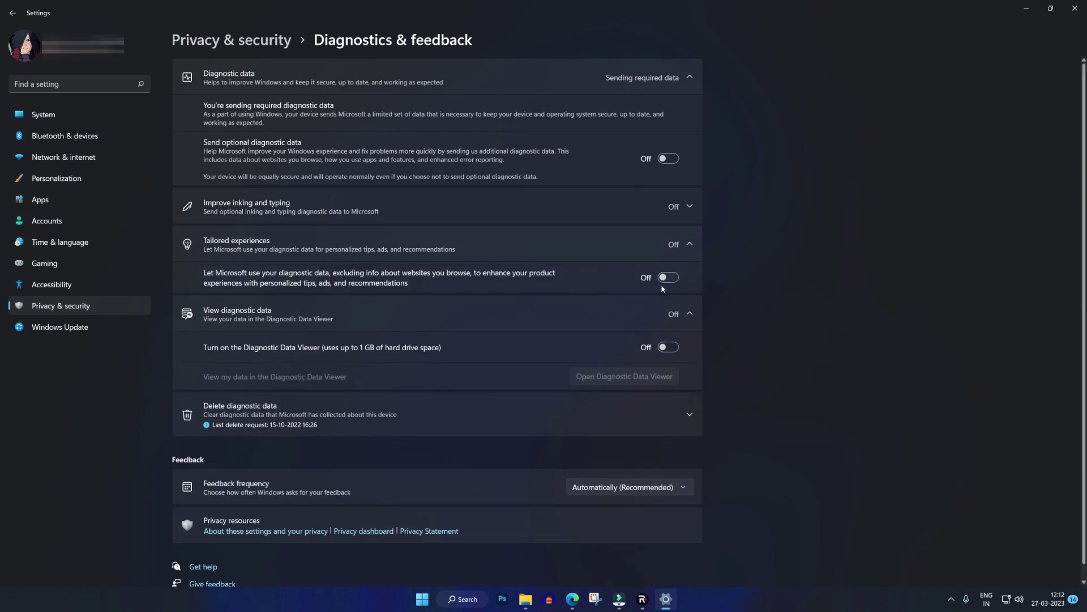
left_click(629, 209)
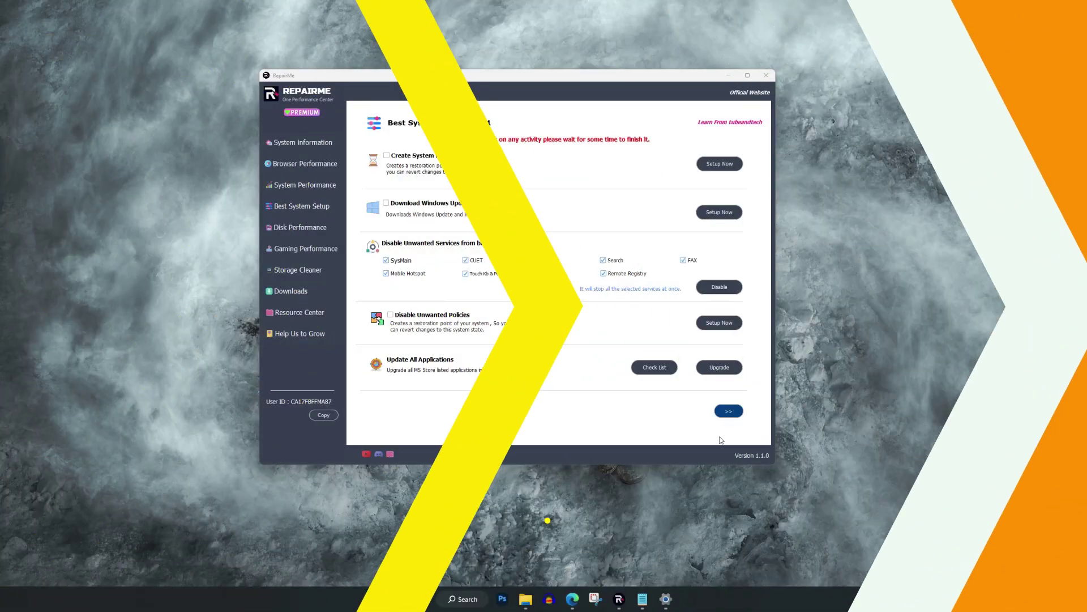
Check RepairMe's list of upgradable applications, close it and run the upgrade under Update All Applications
left_click(648, 372)
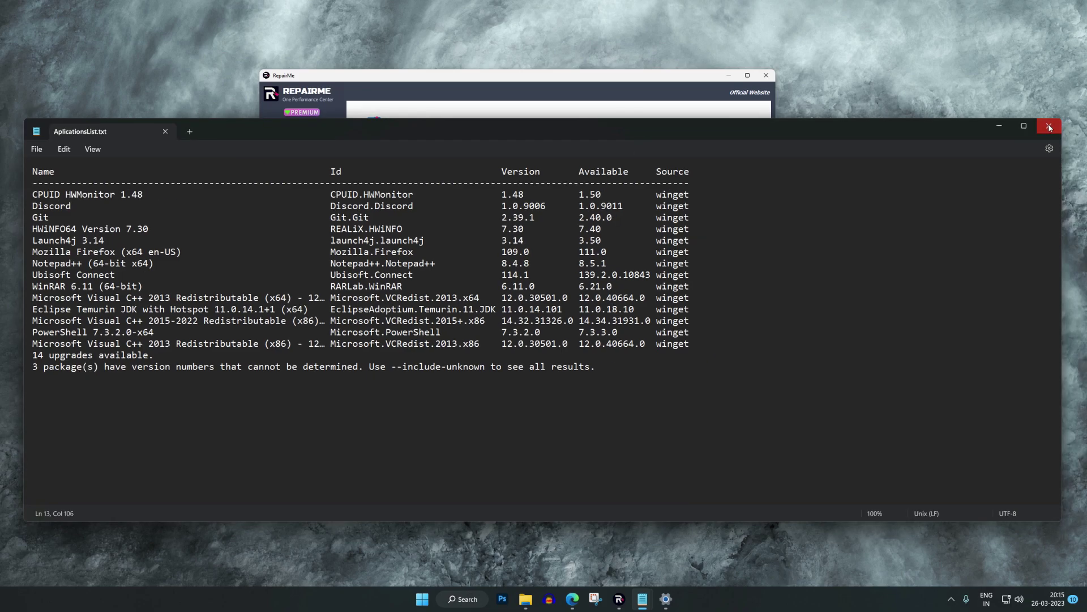
left_click(1050, 127)
left_click(719, 367)
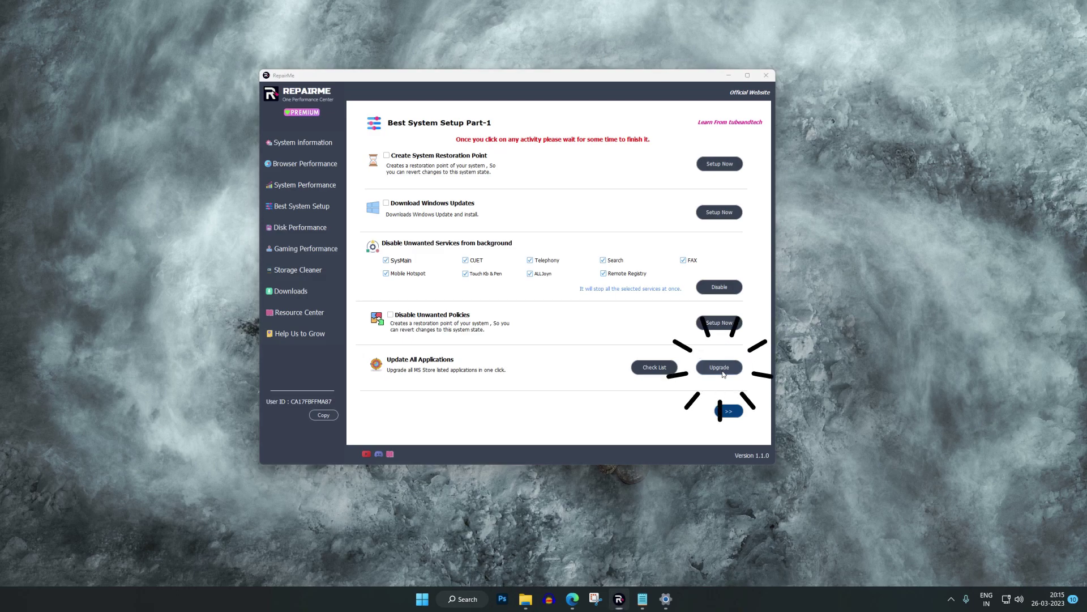
left_click_drag(329, 38, 509, 75)
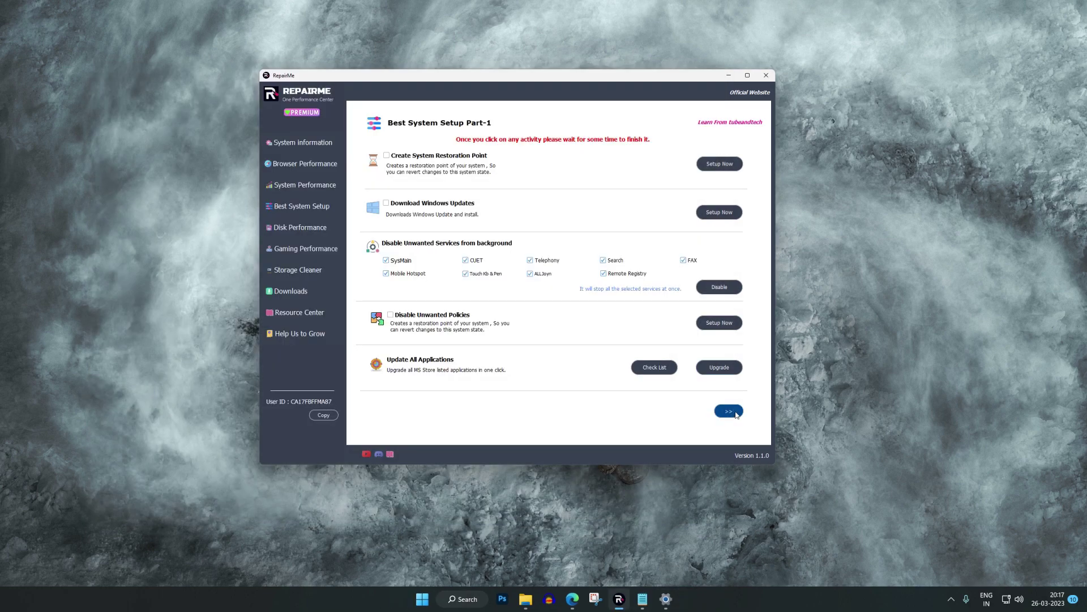
Go to Best System Setup Part-2, preview the Windows widgets board and disable widgets
left_click(729, 411)
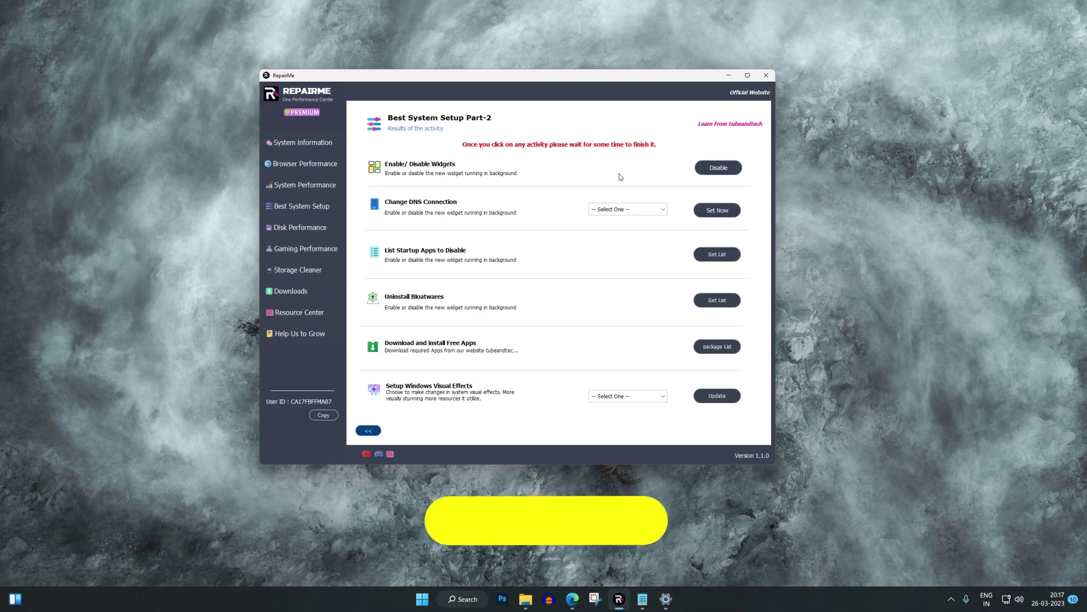
left_click(15, 598)
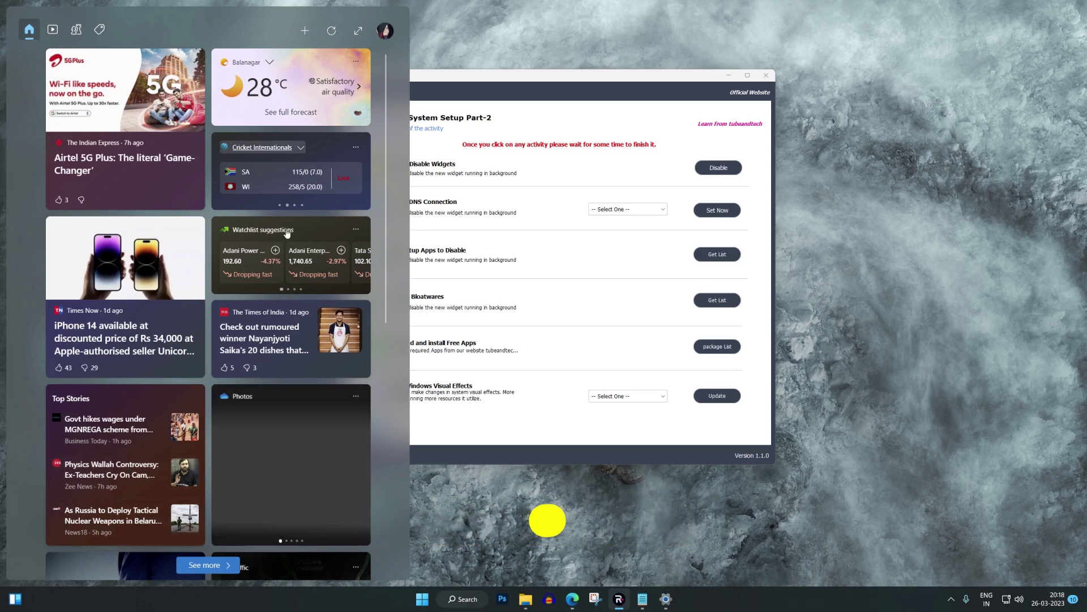
left_click(595, 85)
left_click(716, 170)
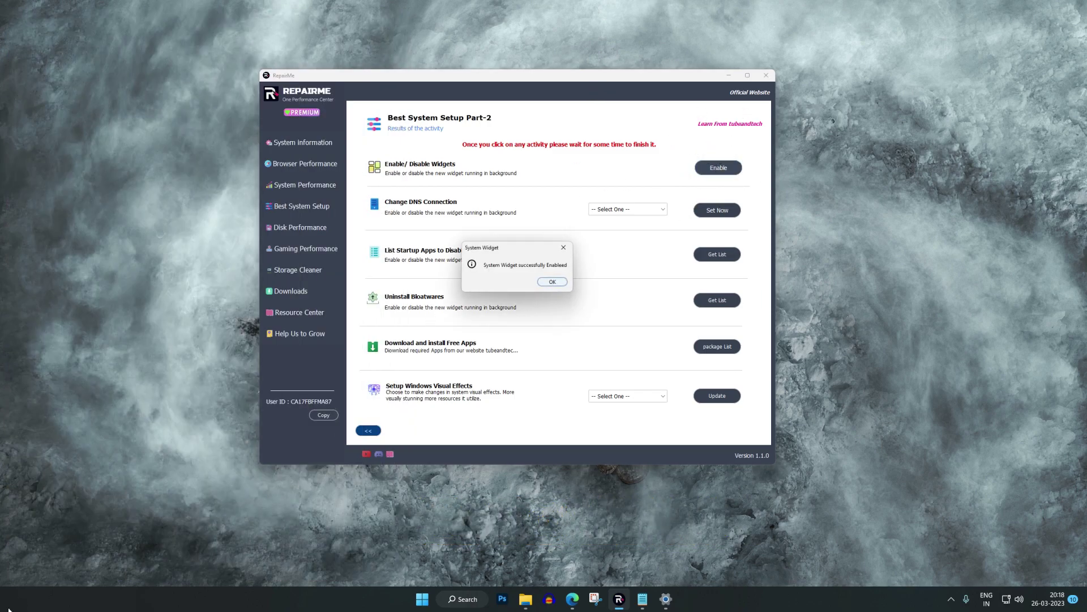
left_click(552, 282)
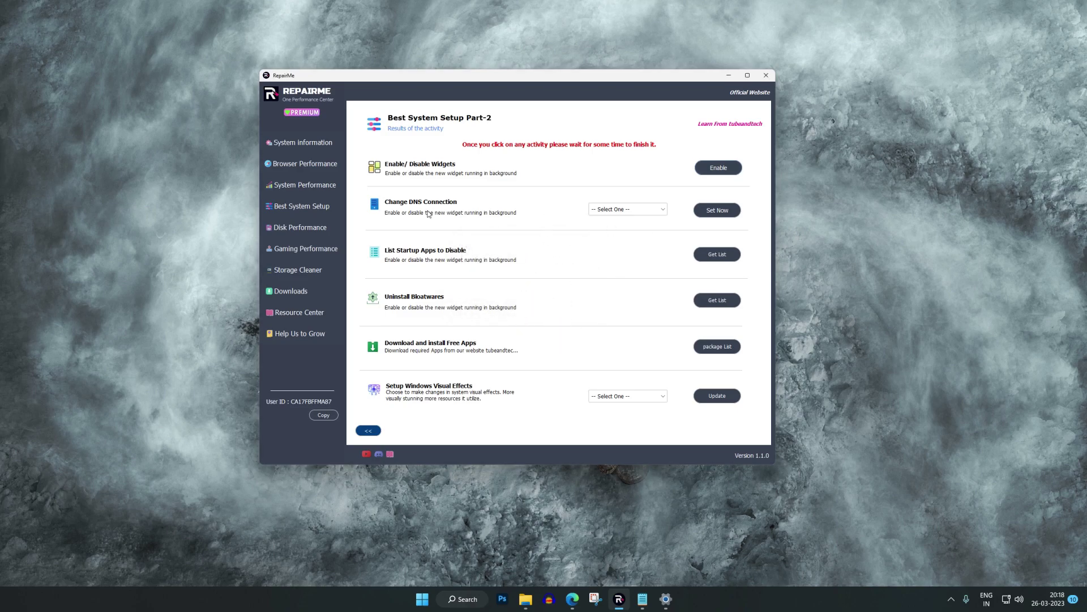
Look through the DNS providers offered, and open the startup apps list from RepairMe to review which apps are enabled
left_click(649, 210)
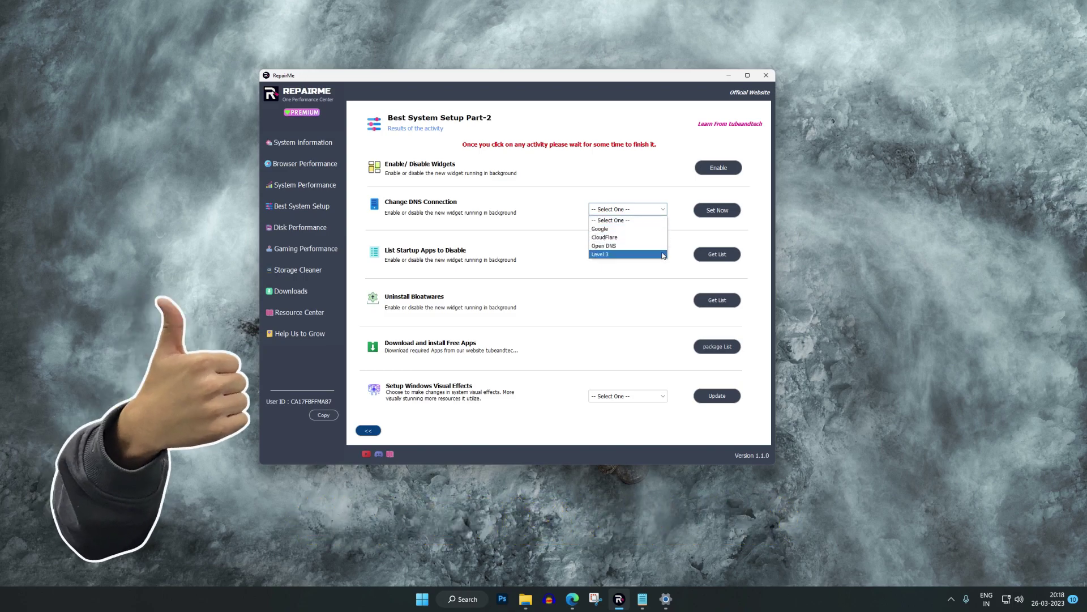
left_click(713, 211)
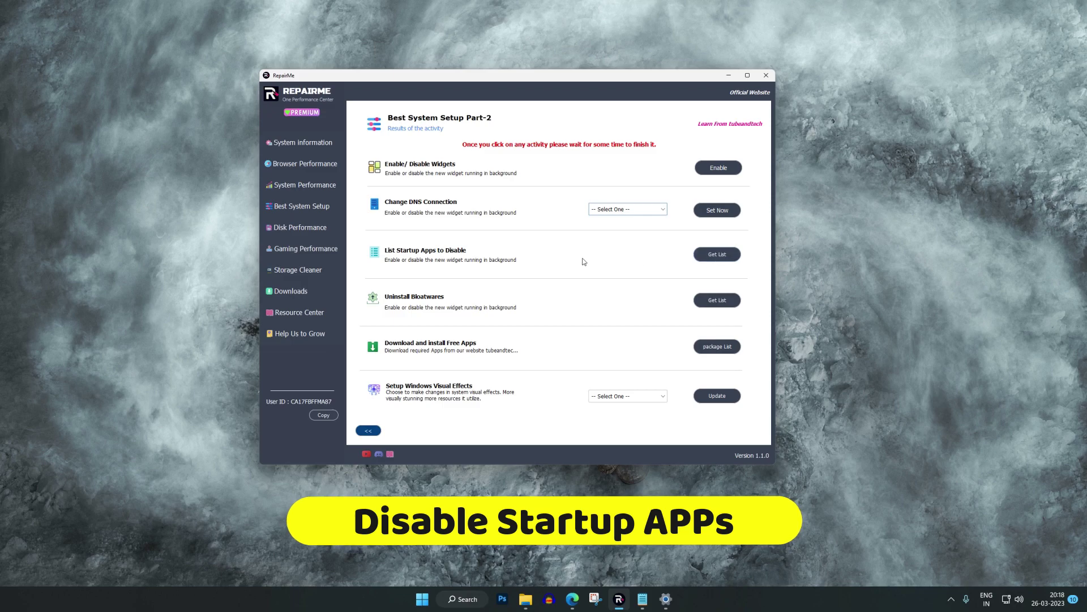
left_click(715, 254)
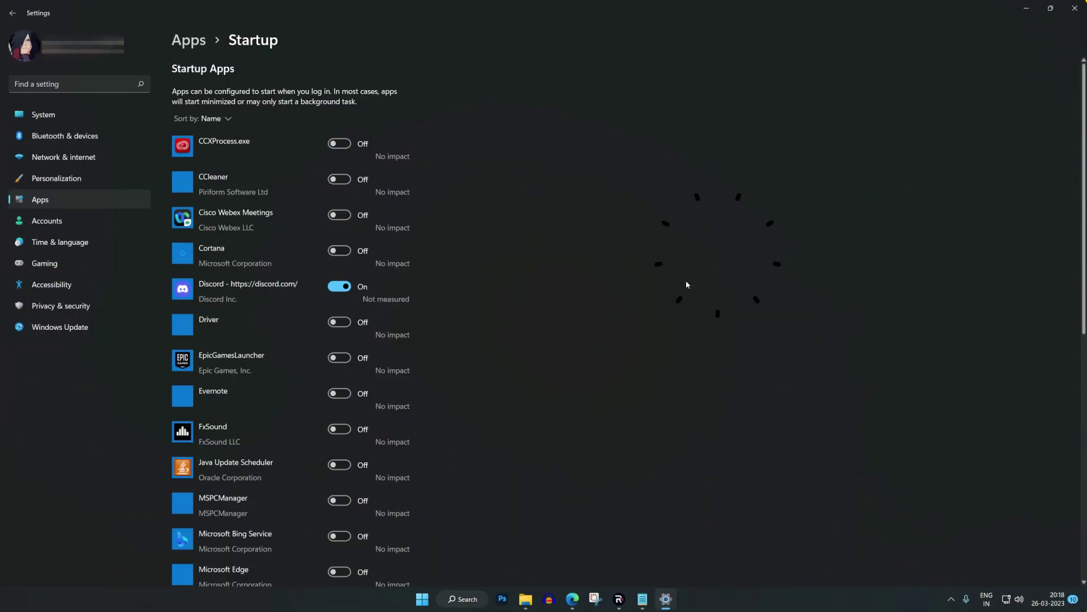
scroll(1064, 260, "down", 3)
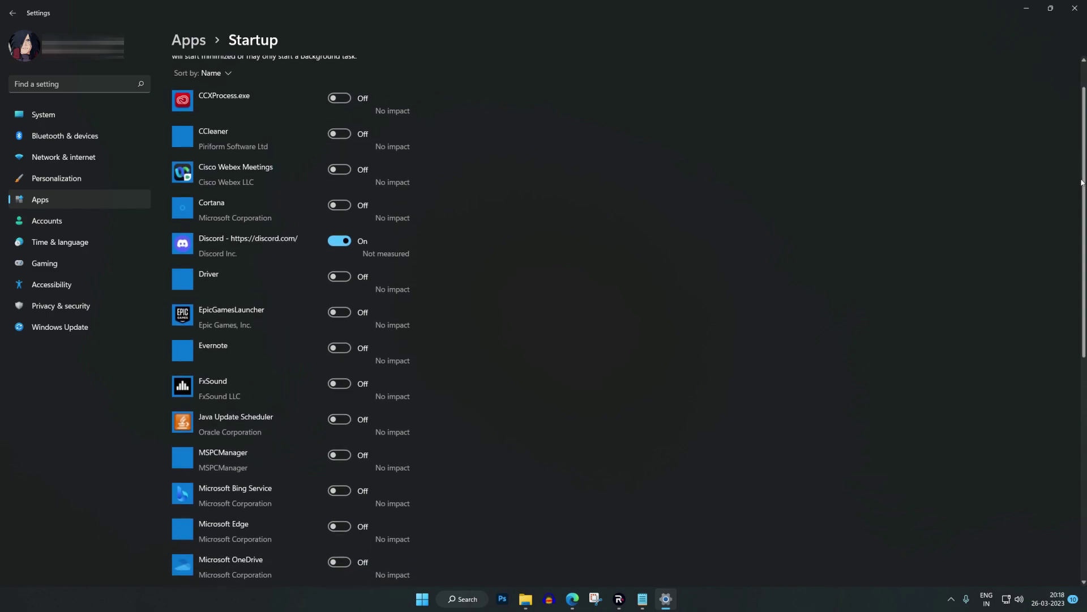
scroll(1063, 258, "down", 5)
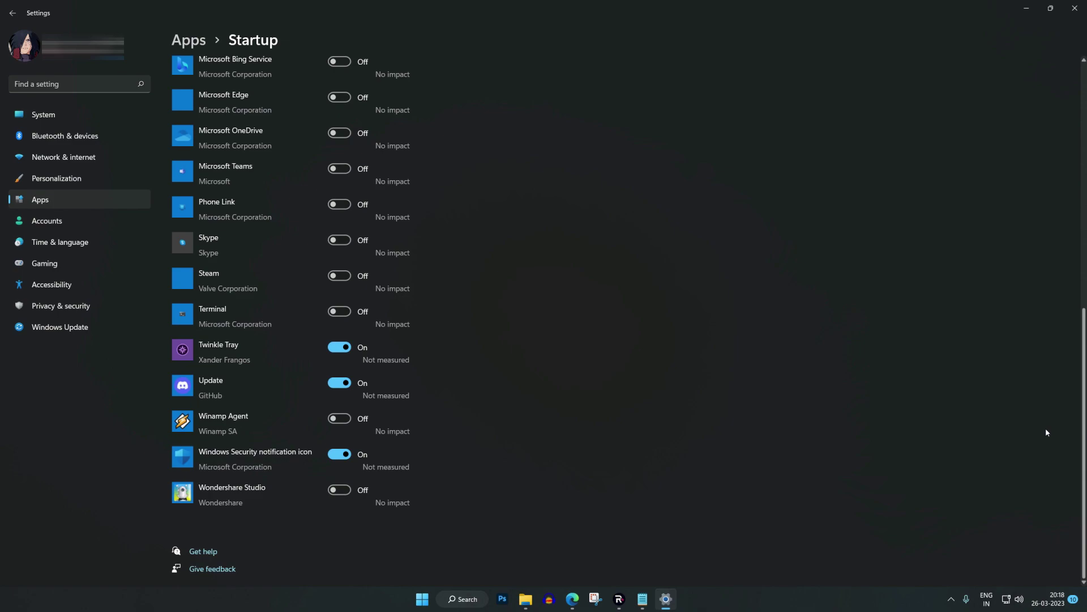
scroll(1062, 340, "up", 8)
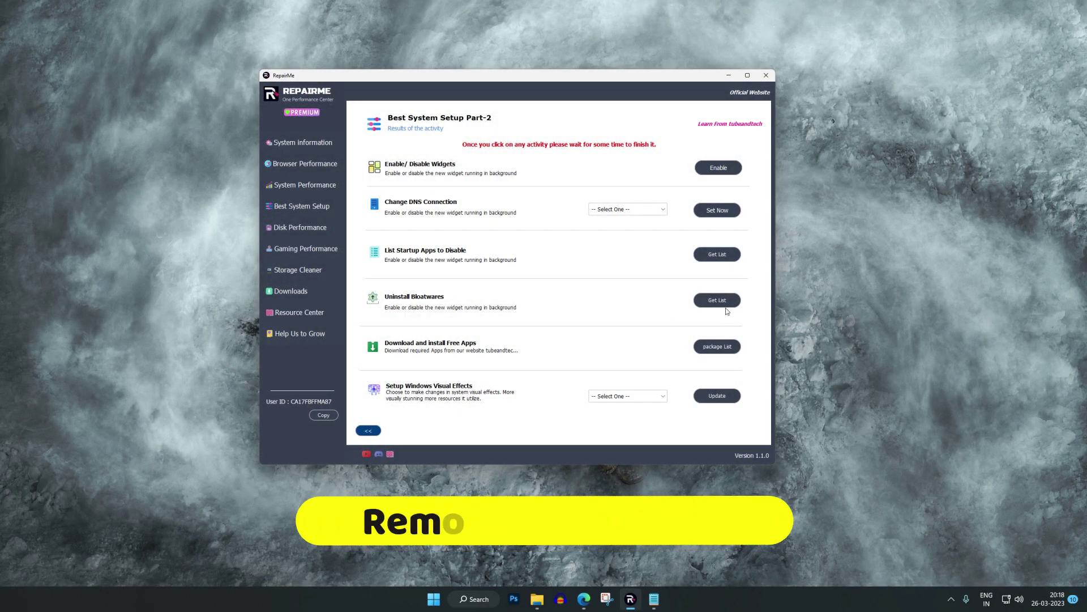
Get the installed apps list through Uninstall Bloatwares and open the options for Amazon Games
left_click(723, 303)
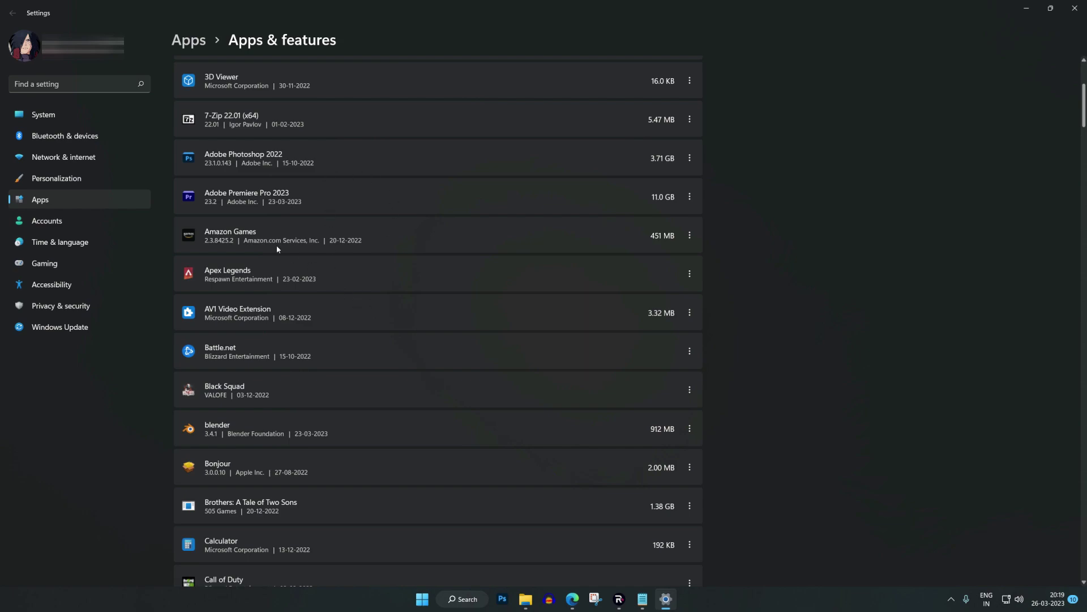
left_click(690, 238)
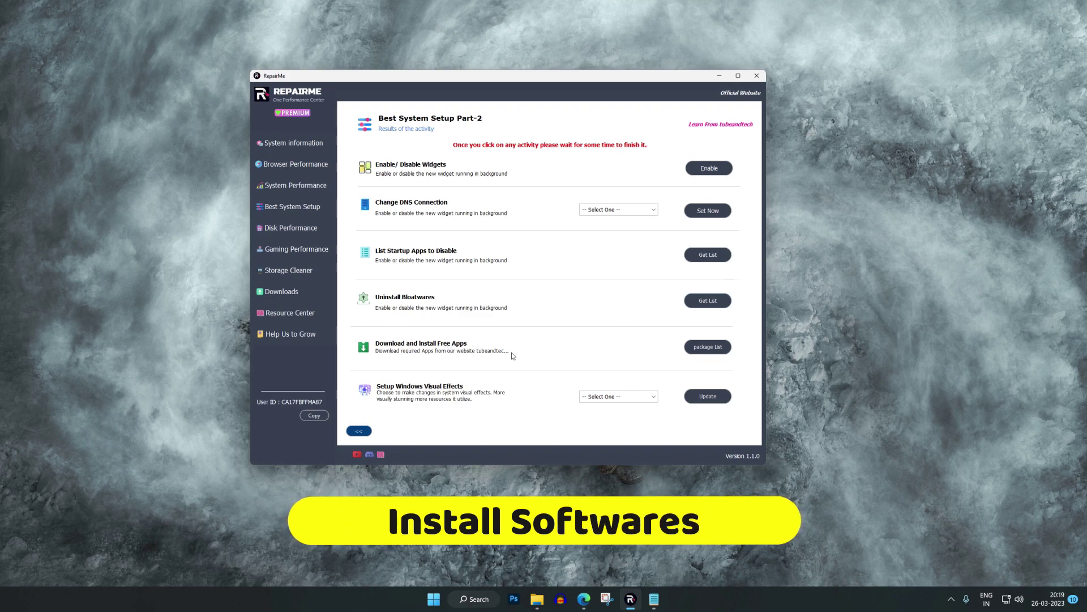
Open RepairMe's package list of free apps and search Windows for "brave" to check whether the browser is installed
left_click(707, 347)
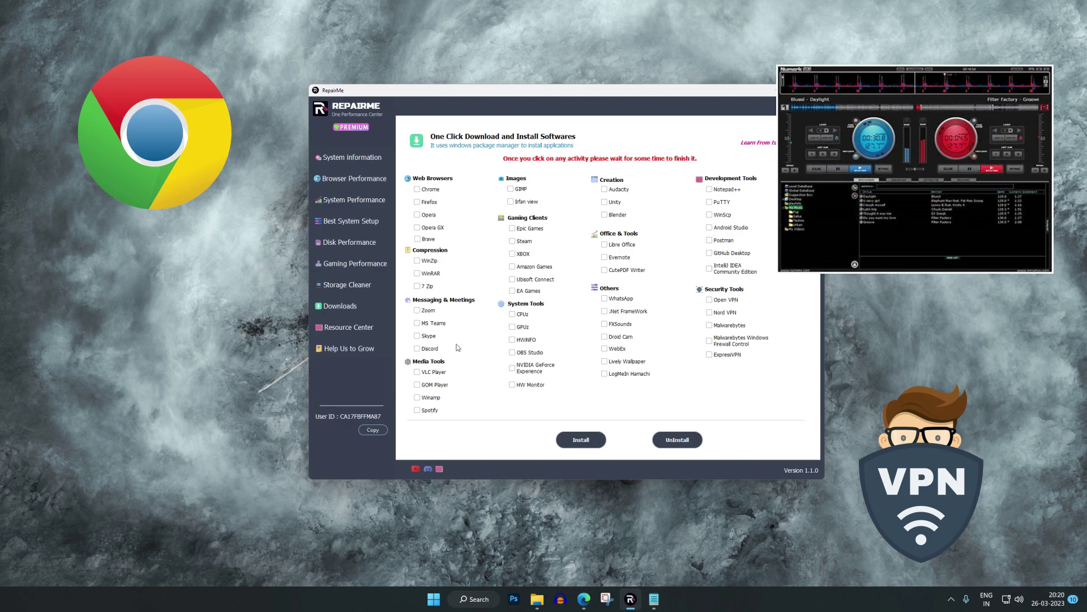
left_click(471, 600)
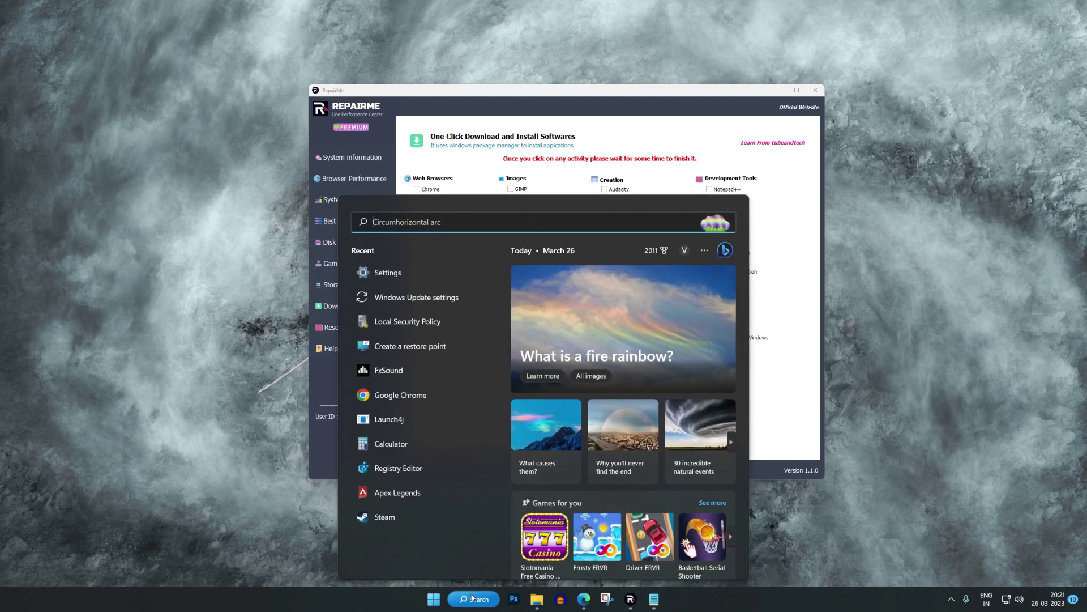
type("brave")
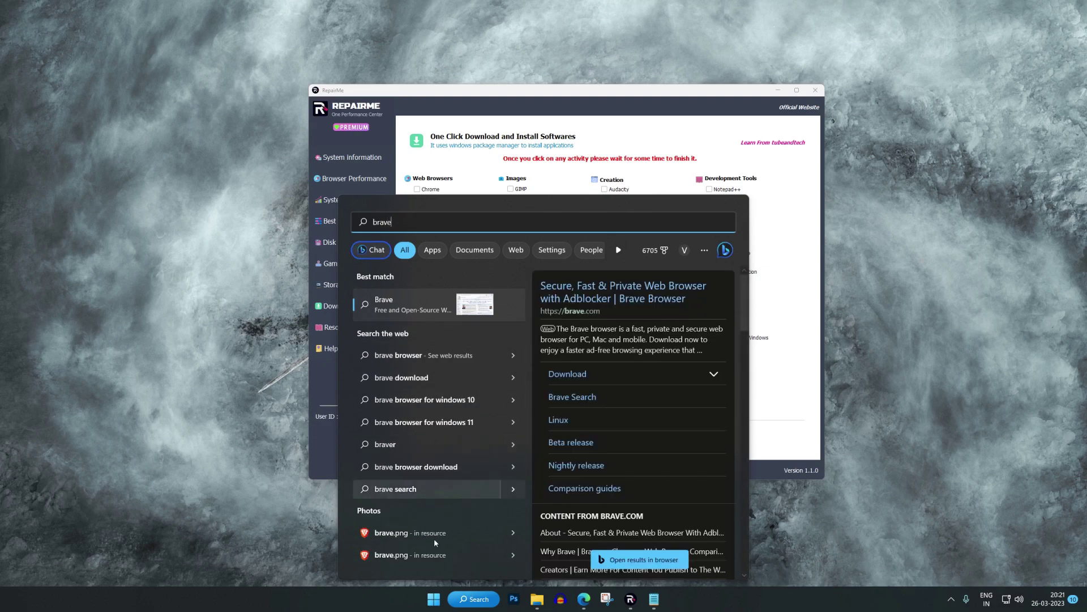
key("Escape")
Install Brave from RepairMe's software list, and tick GIMP, Irfan view, Epic Games, Steam, XBOX and Amazon Games
left_click(429, 239)
left_click(576, 445)
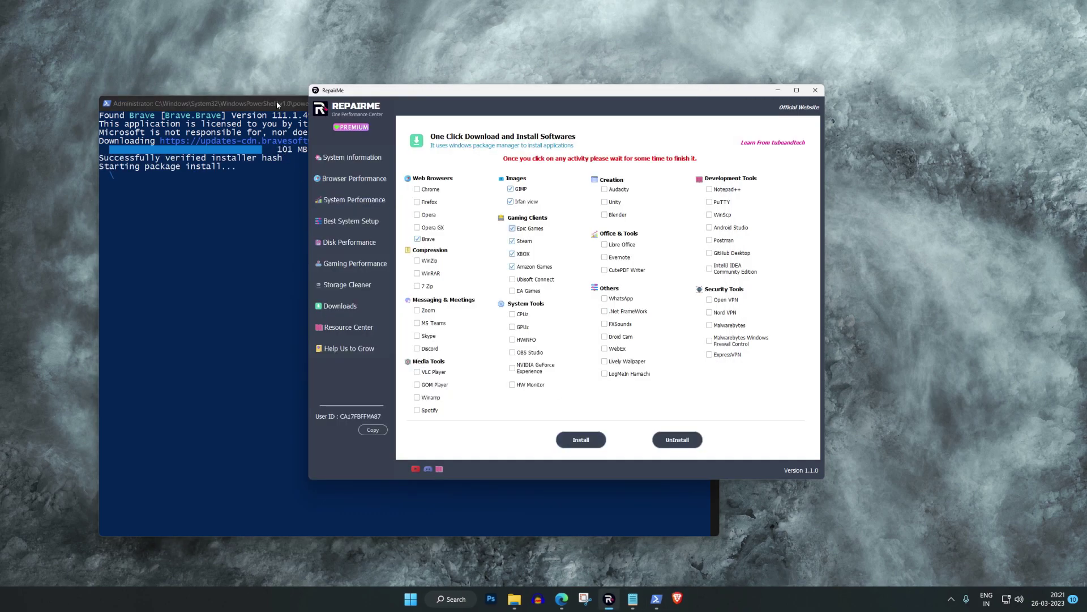
left_click(277, 105)
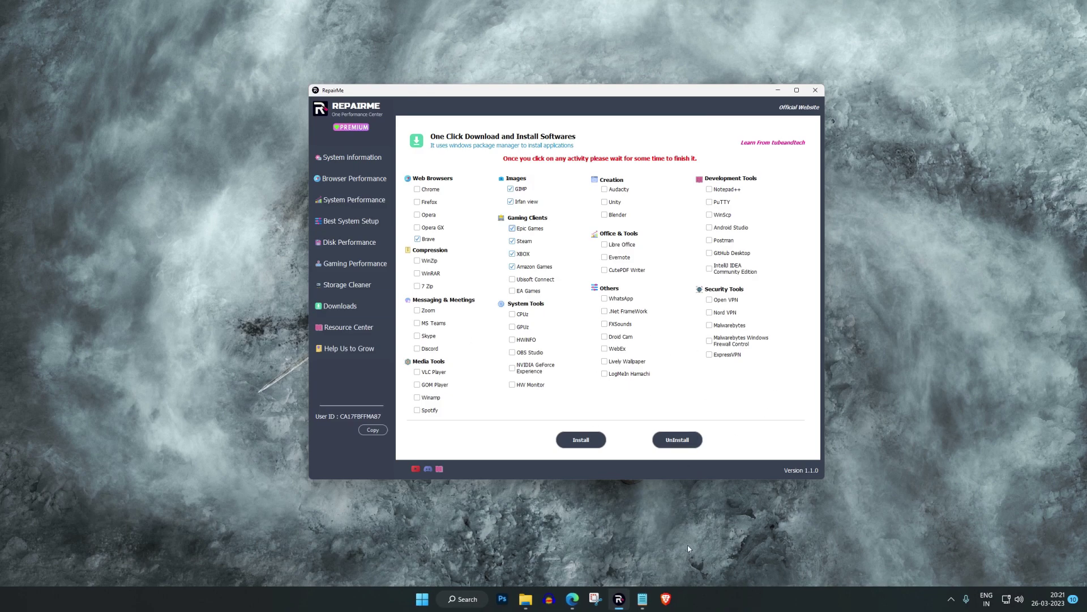
left_click(465, 599)
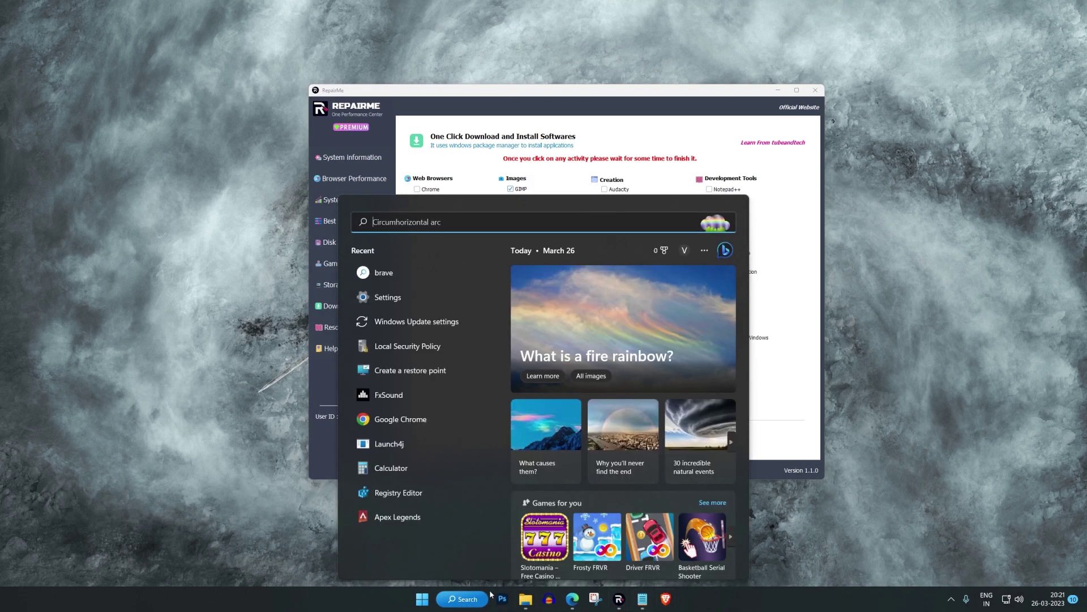
left_click(462, 598)
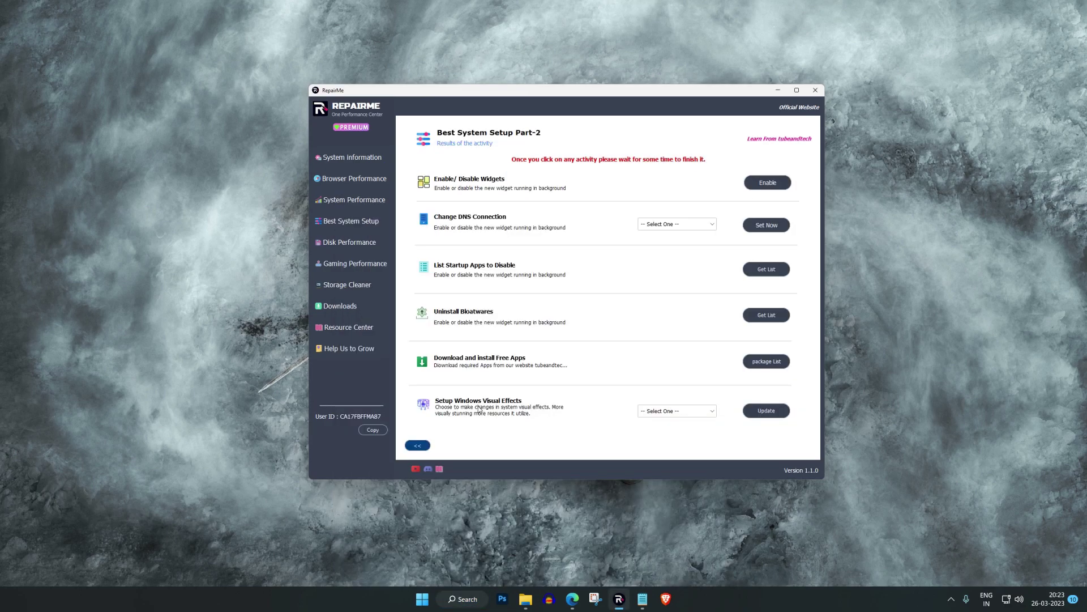
Look at the Let Windows Choose visual effects option, select Best Performance instead, and return to the first page of Best System Setup
left_click(710, 412)
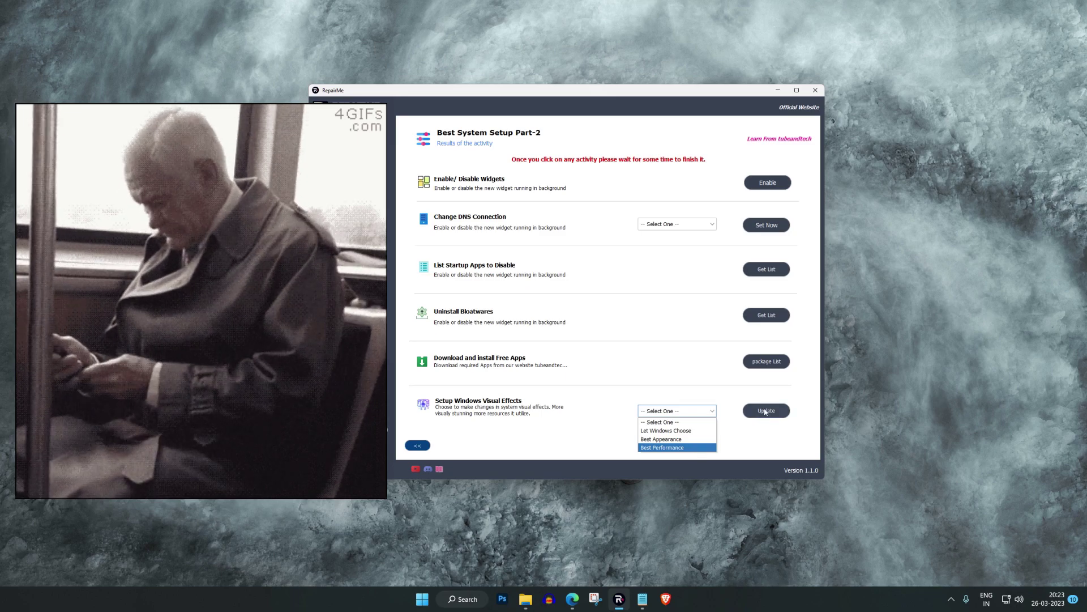
left_click(684, 431)
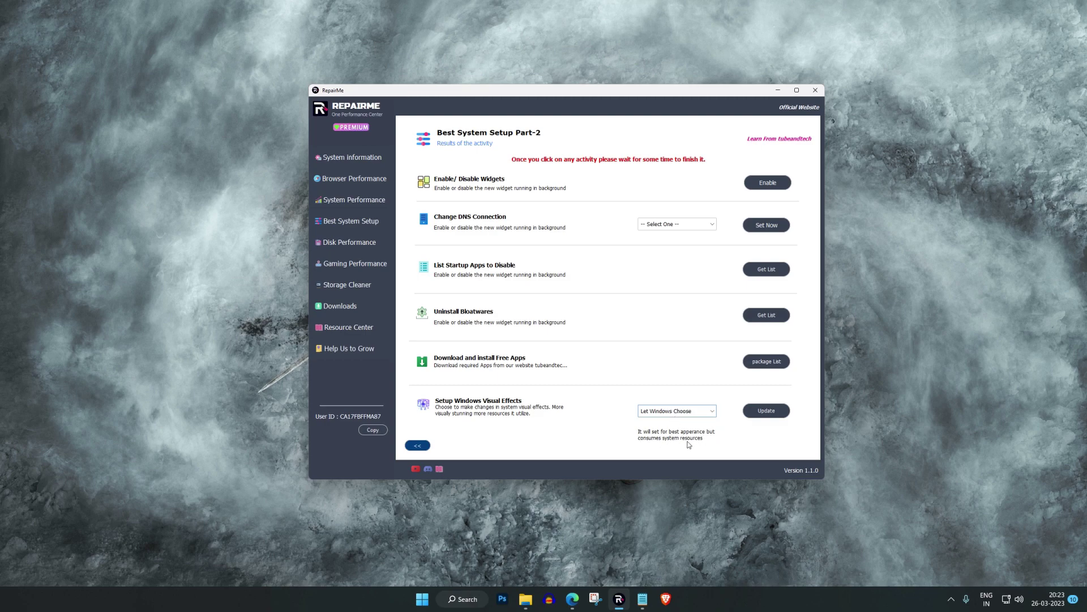
left_click(678, 412)
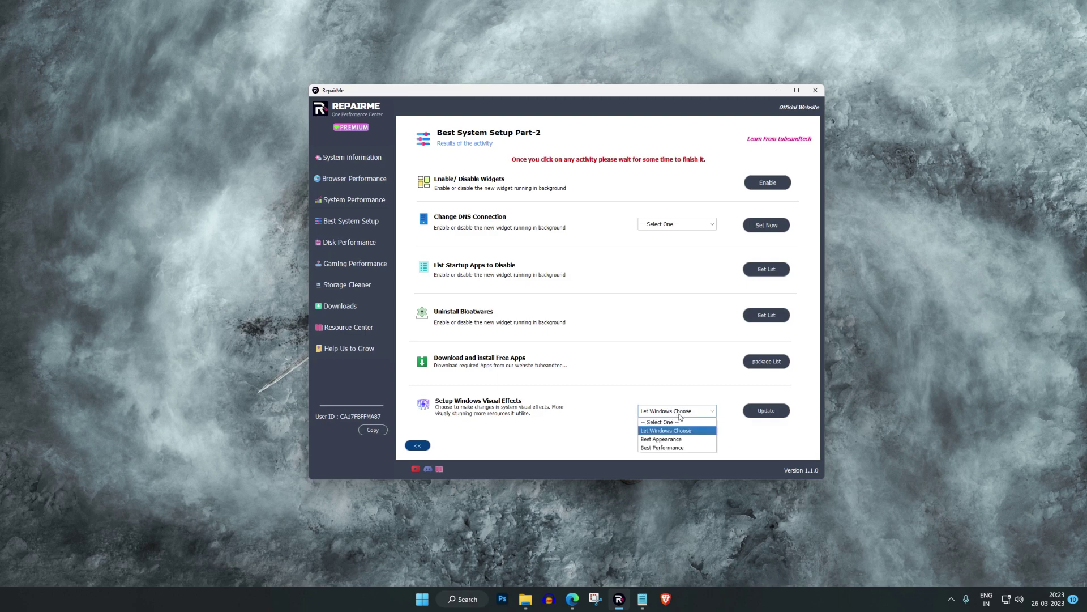
left_click(660, 433)
left_click(682, 412)
left_click(667, 447)
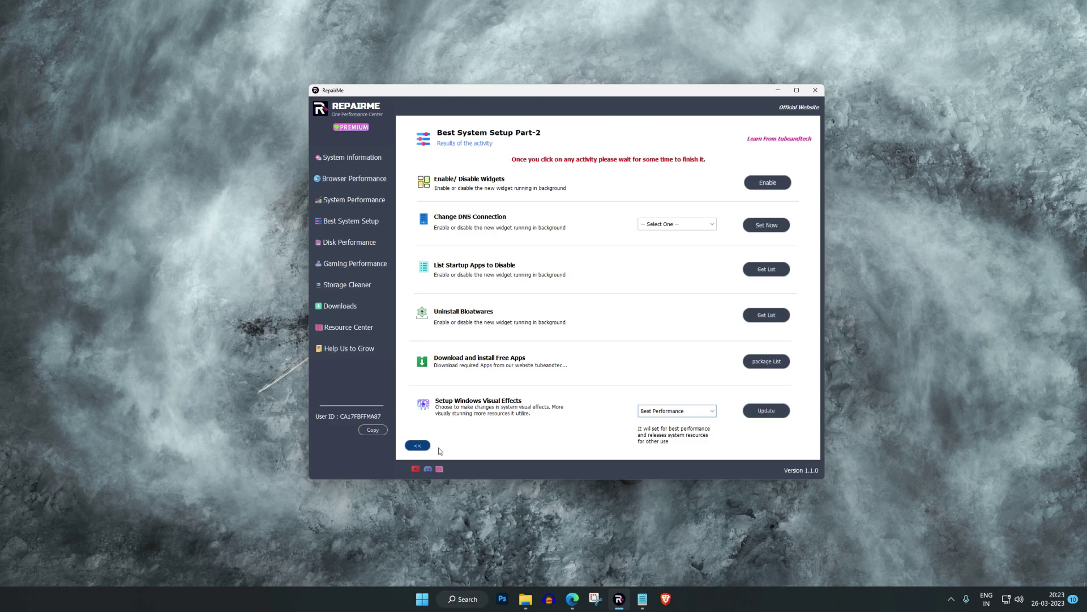
left_click(418, 445)
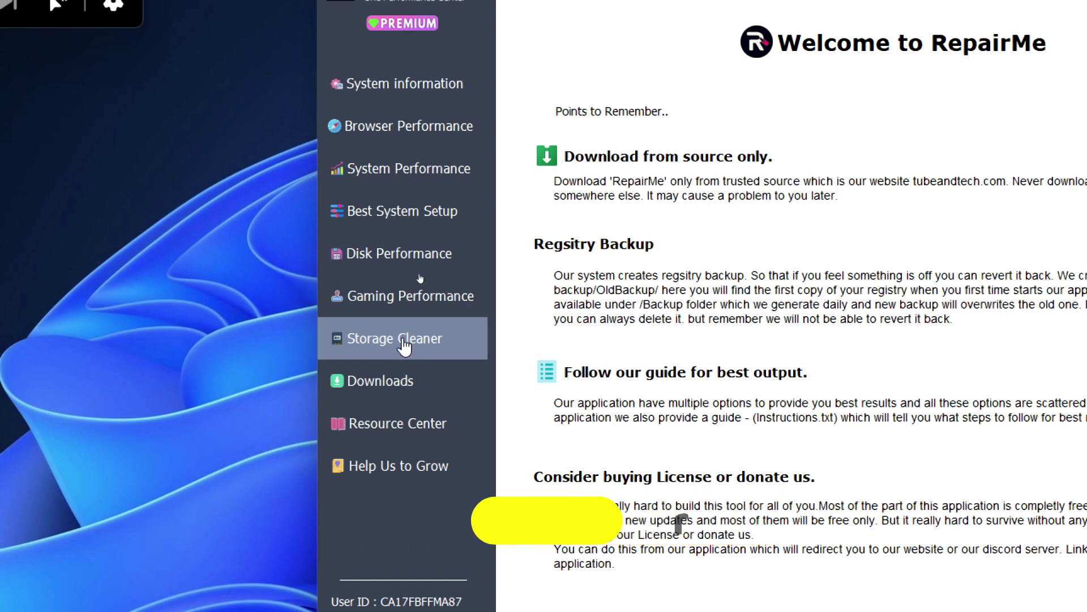
Run a full scan in Storage Cleaner for system and browser cache and temp files, and dismiss the notice
left_click(404, 345)
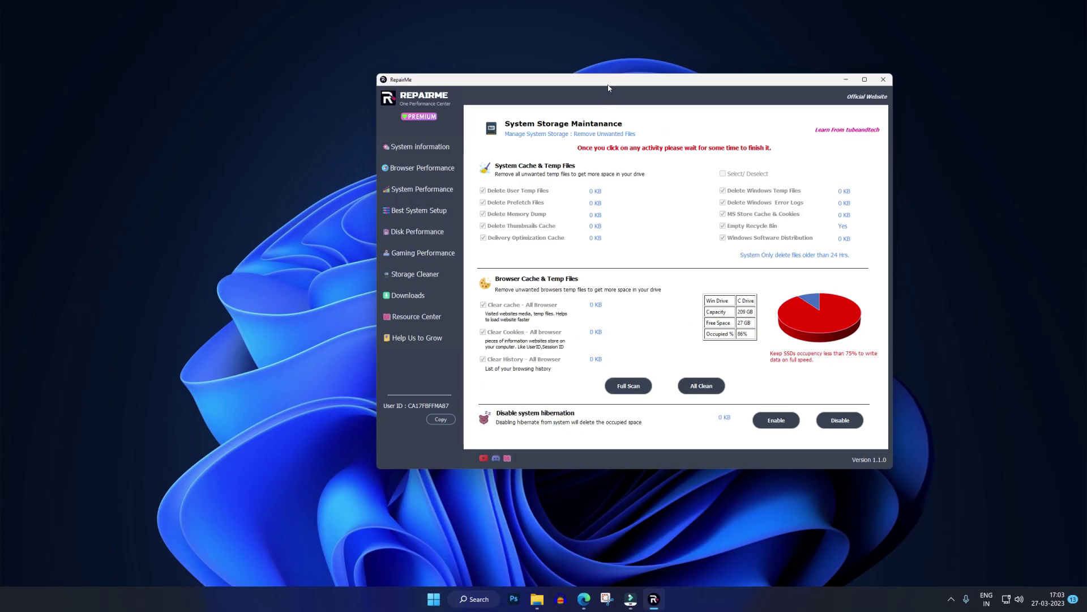
left_click_drag(608, 89, 550, 81)
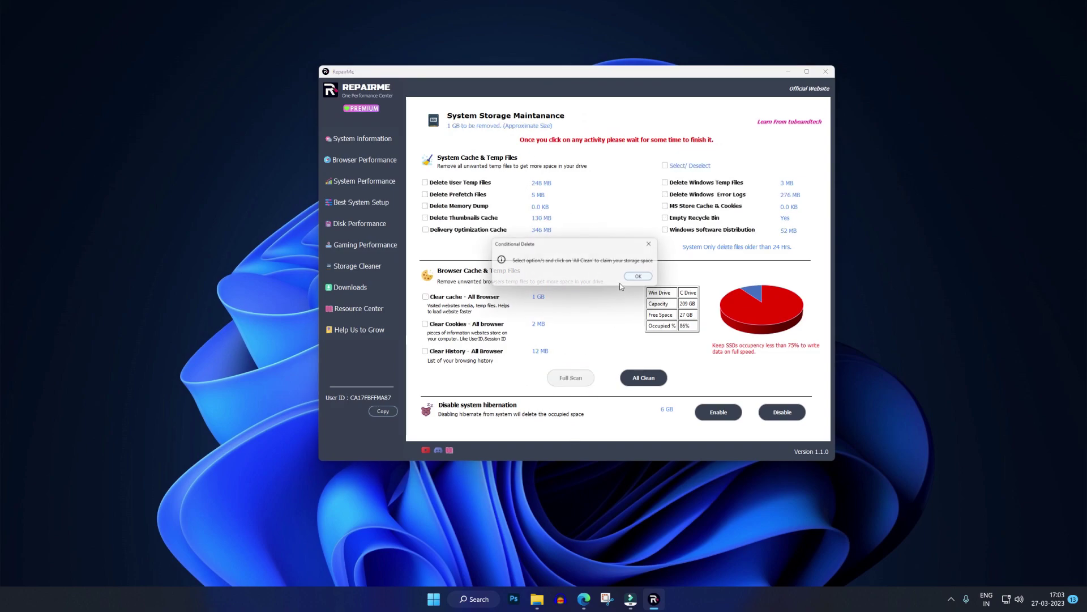
left_click(655, 280)
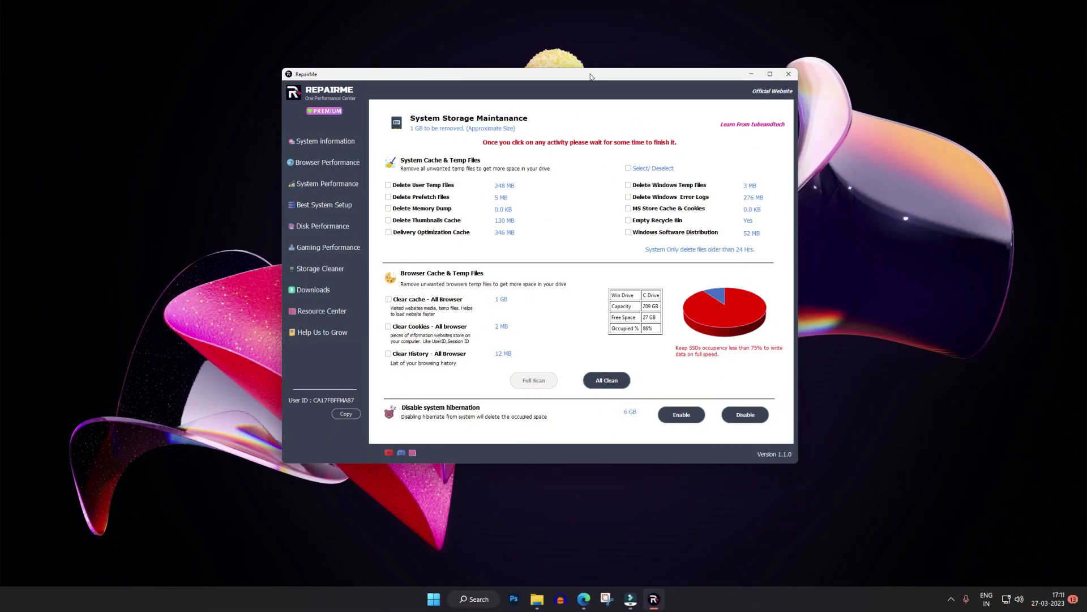
Review RepairMe's sections in order: system information, browser, system performance, best setup, disk, gaming, storage cleaner and downloads
left_click_drag(592, 80, 621, 73)
left_click(357, 137)
left_click(496, 160)
left_click(542, 159)
left_click(379, 164)
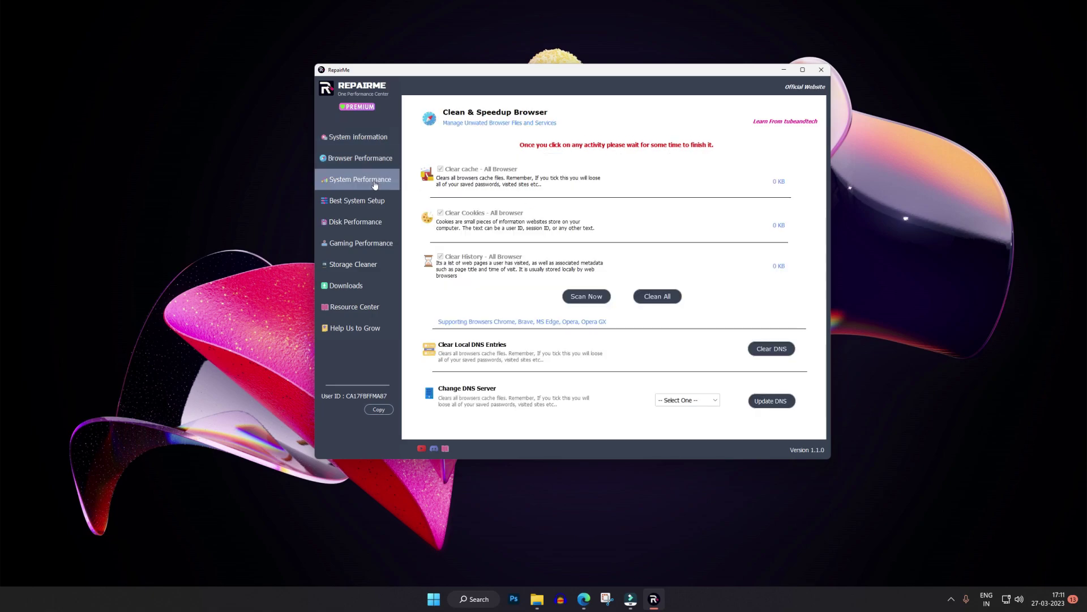
left_click(374, 184)
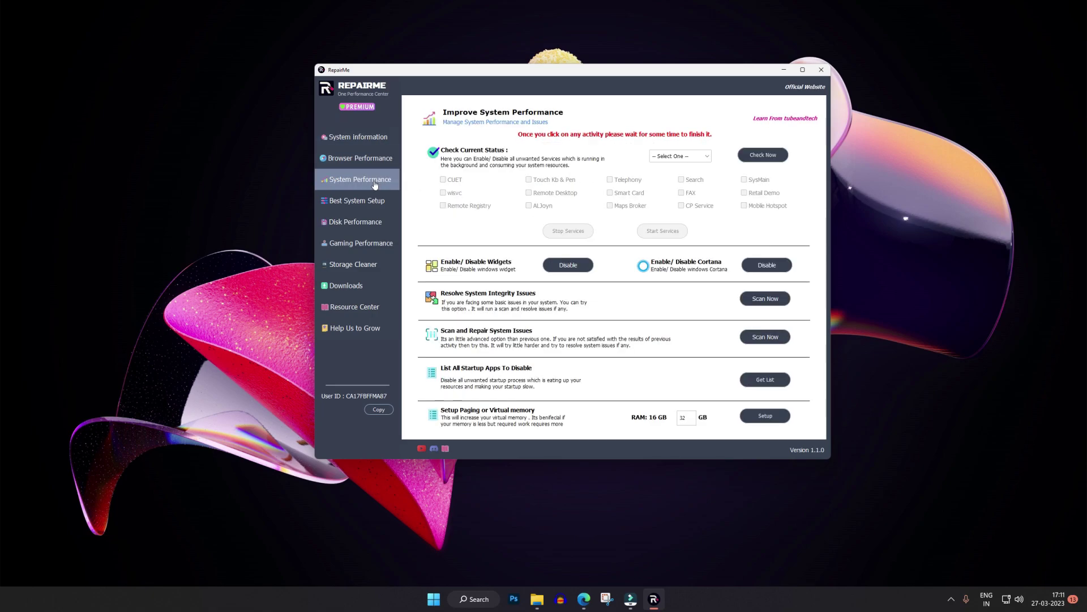
left_click(371, 203)
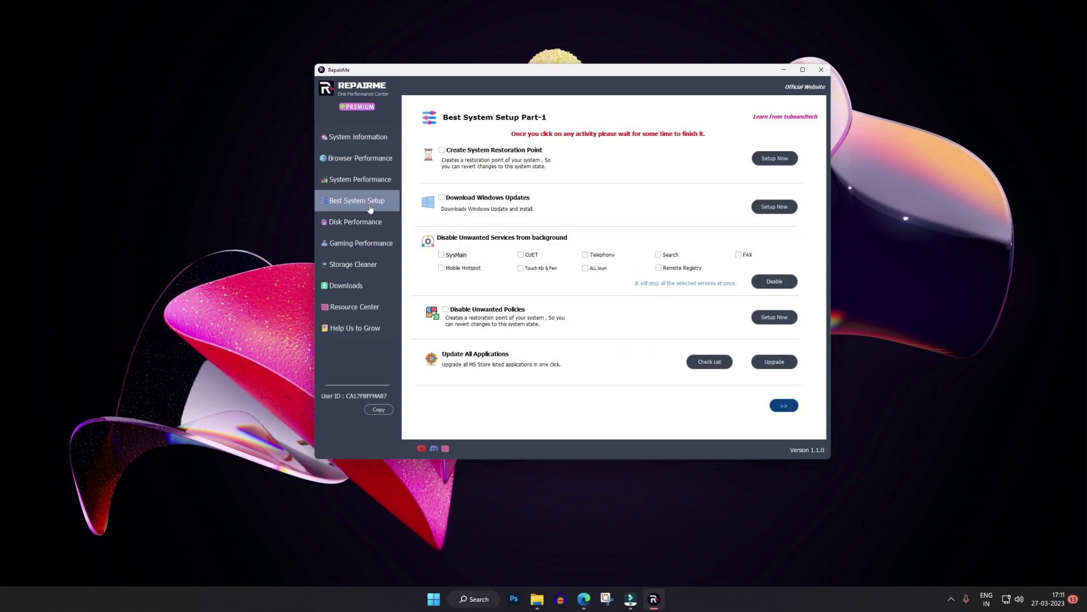
left_click(366, 226)
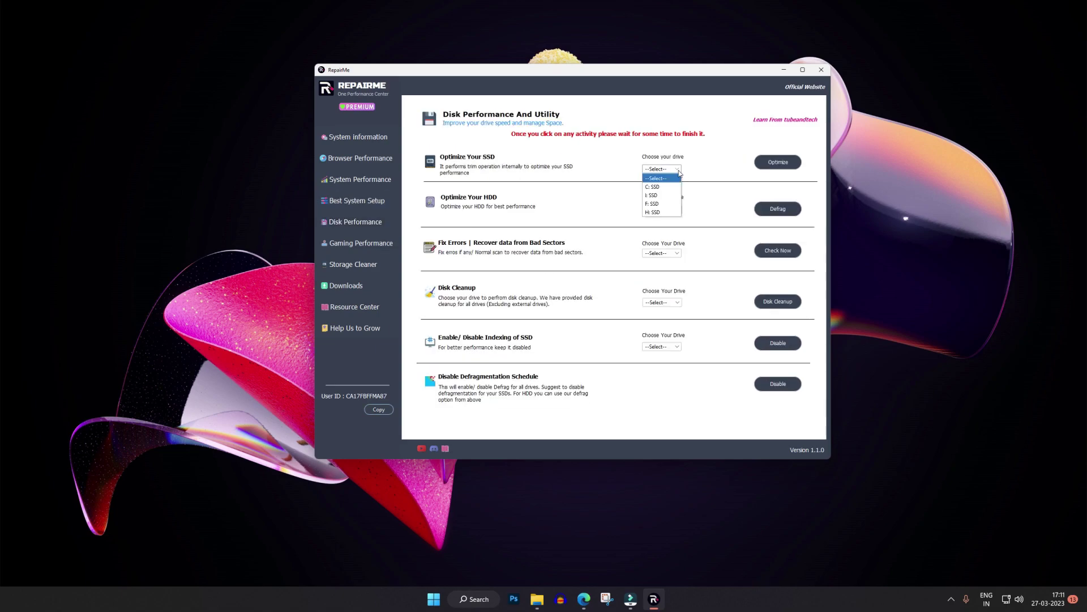
left_click(359, 245)
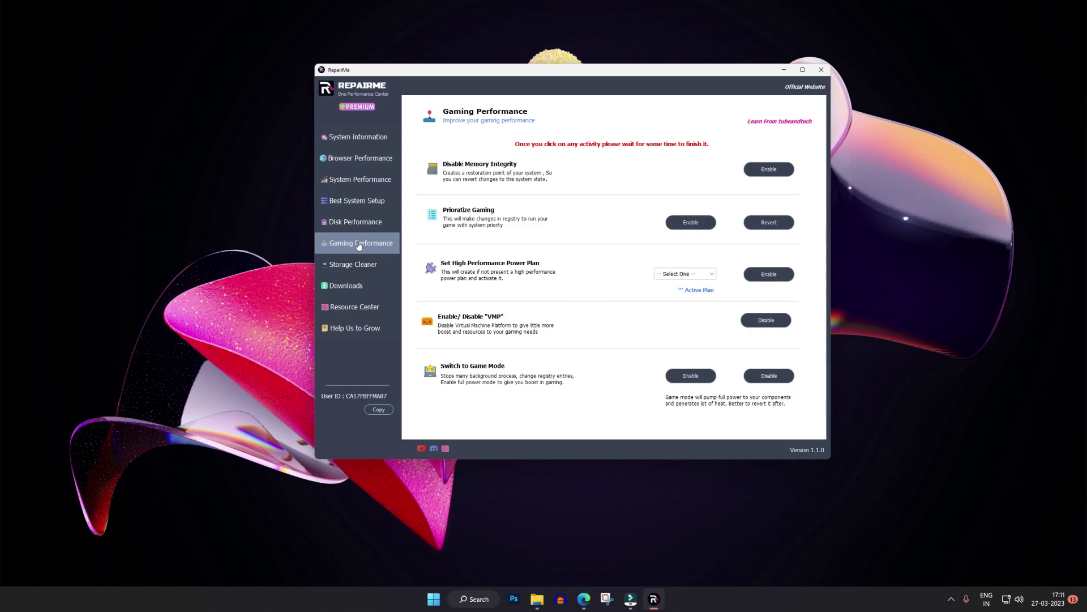
left_click(358, 265)
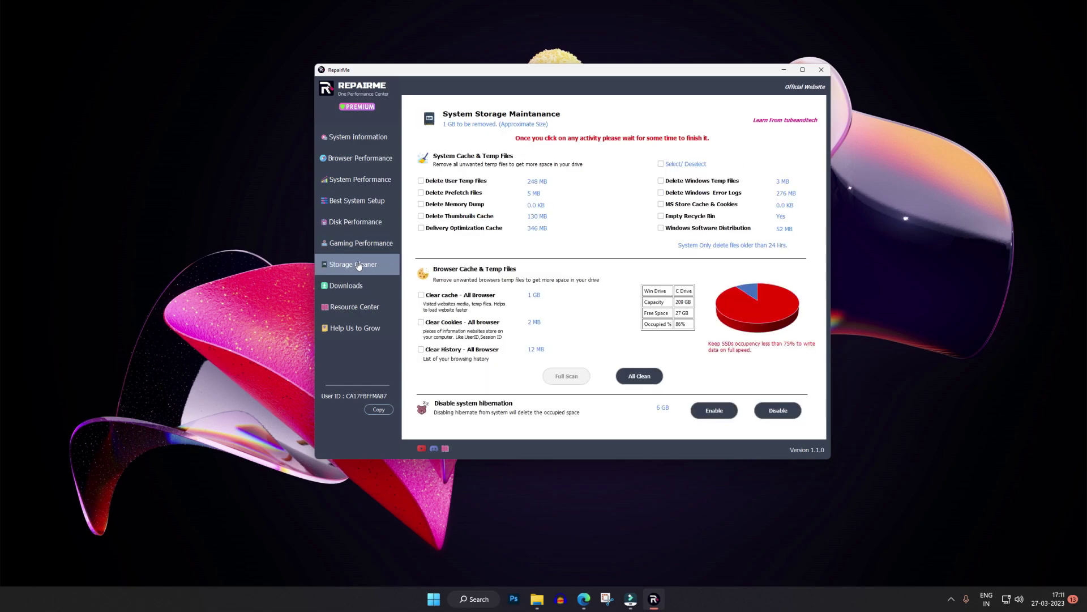
left_click(359, 286)
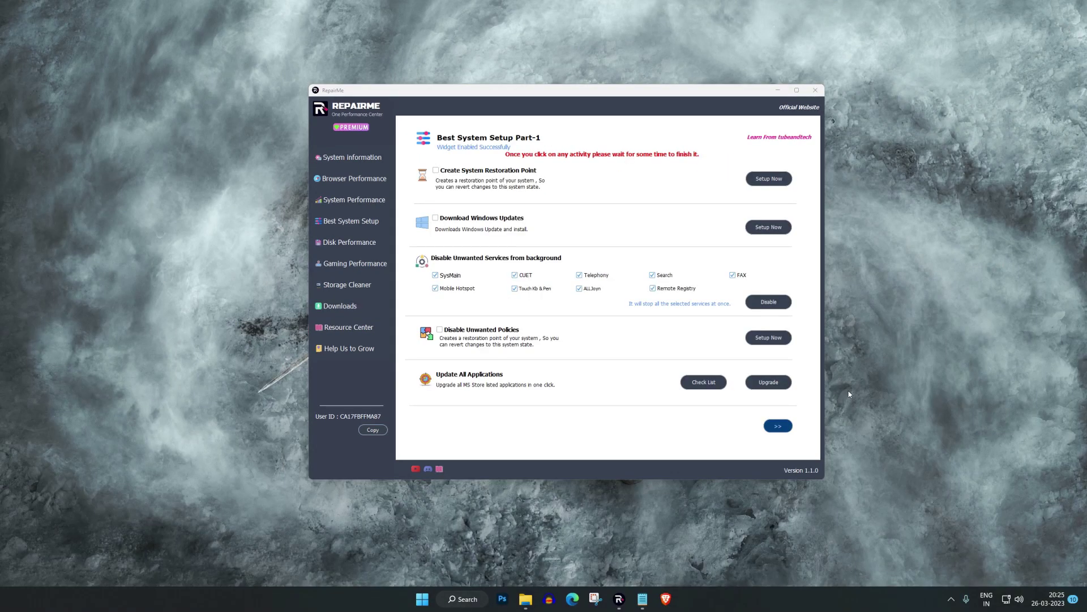
Open RepairMe's Discord server invite in the web browser
left_click(429, 470)
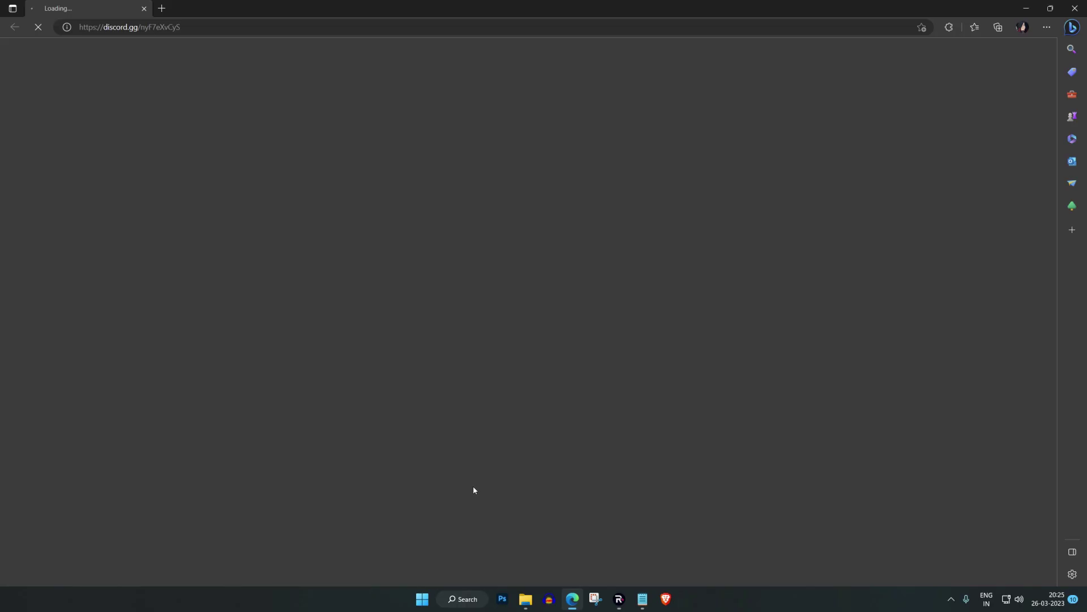